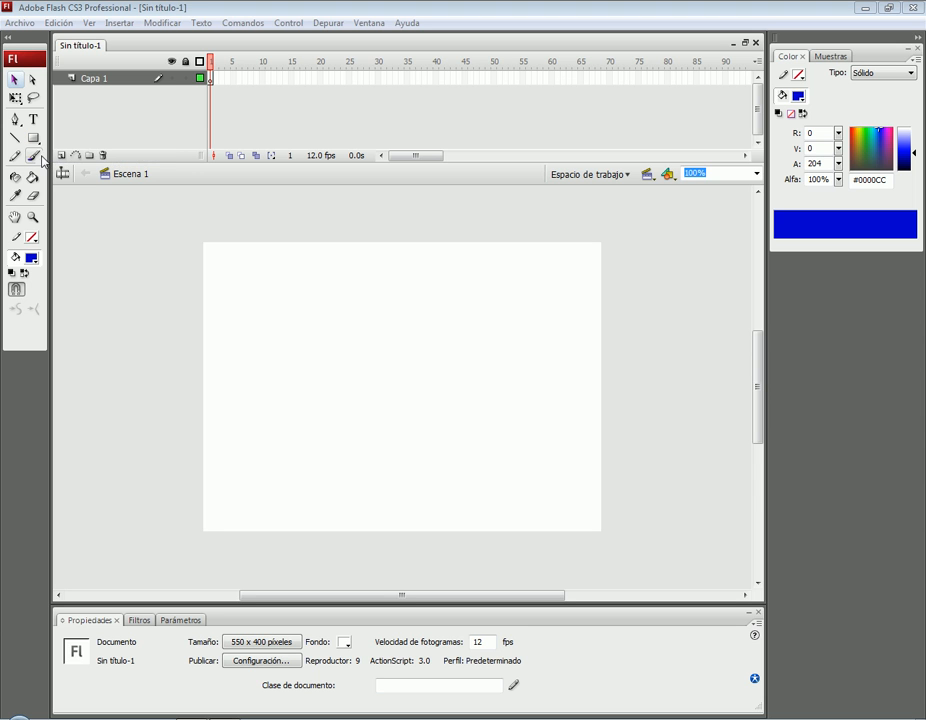
- Draw a rectangle about 235 by 78 px in the upper middle of the stage and fill it red (#FF0000)
{"action": "left_click", "coordinate": [33, 140]}
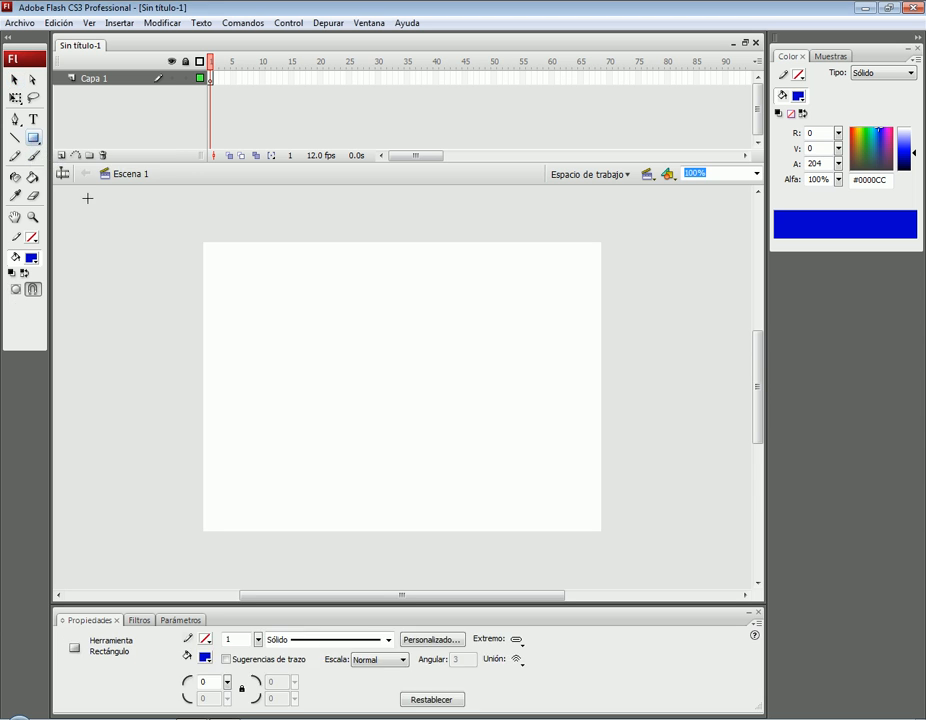
{"action": "left_click_drag", "start_coordinate": [307, 303], "coordinate": [476, 359]}
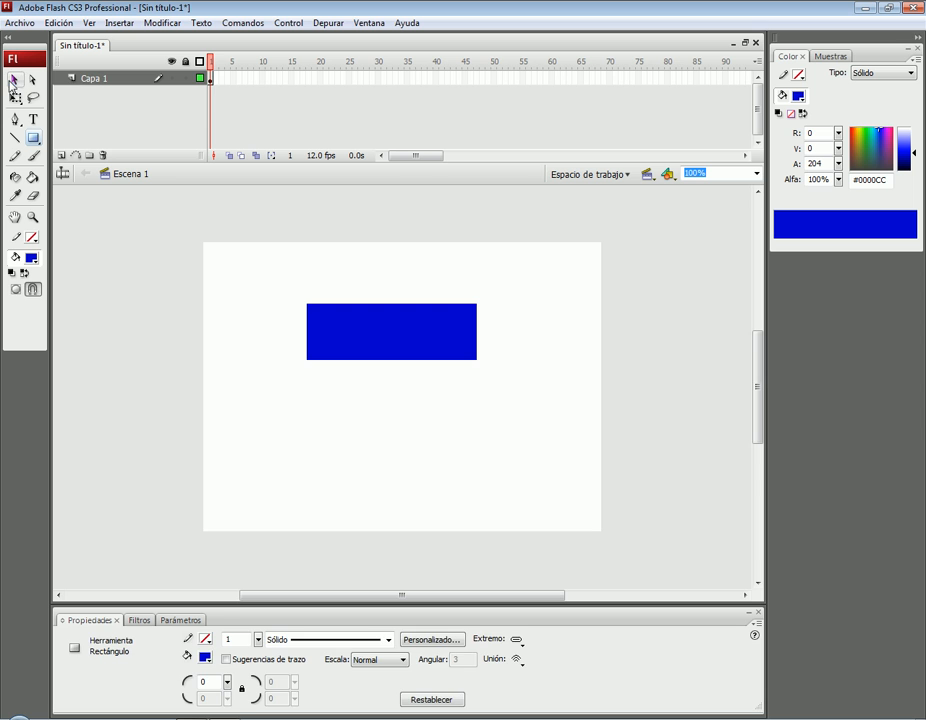
{"action": "left_click", "coordinate": [15, 79]}
{"action": "left_click_drag", "start_coordinate": [274, 284], "coordinate": [506, 385]}
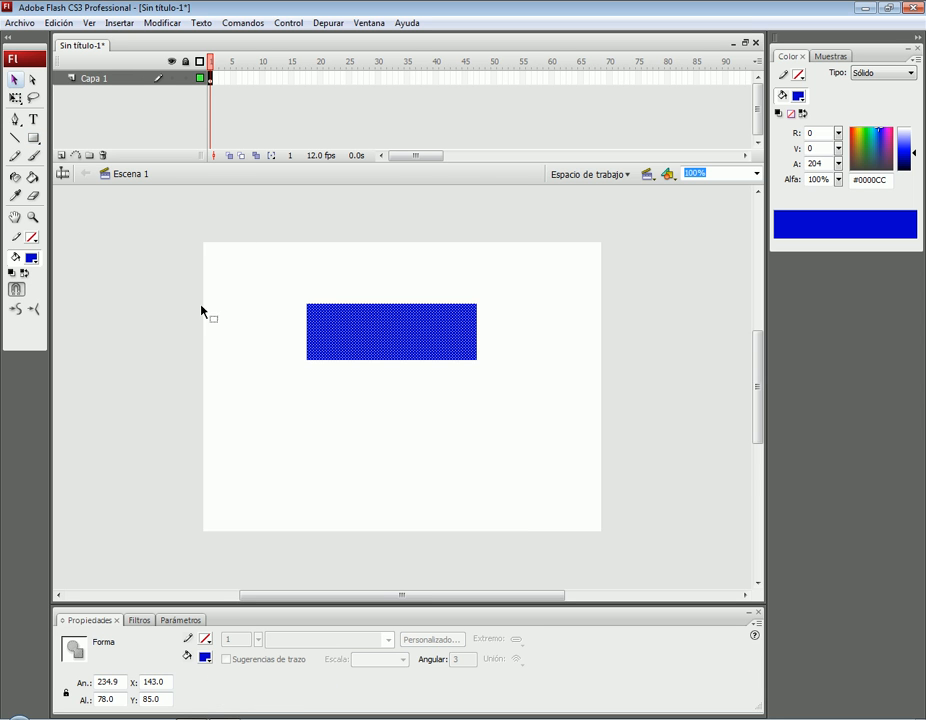
{"action": "left_click", "coordinate": [31, 258]}
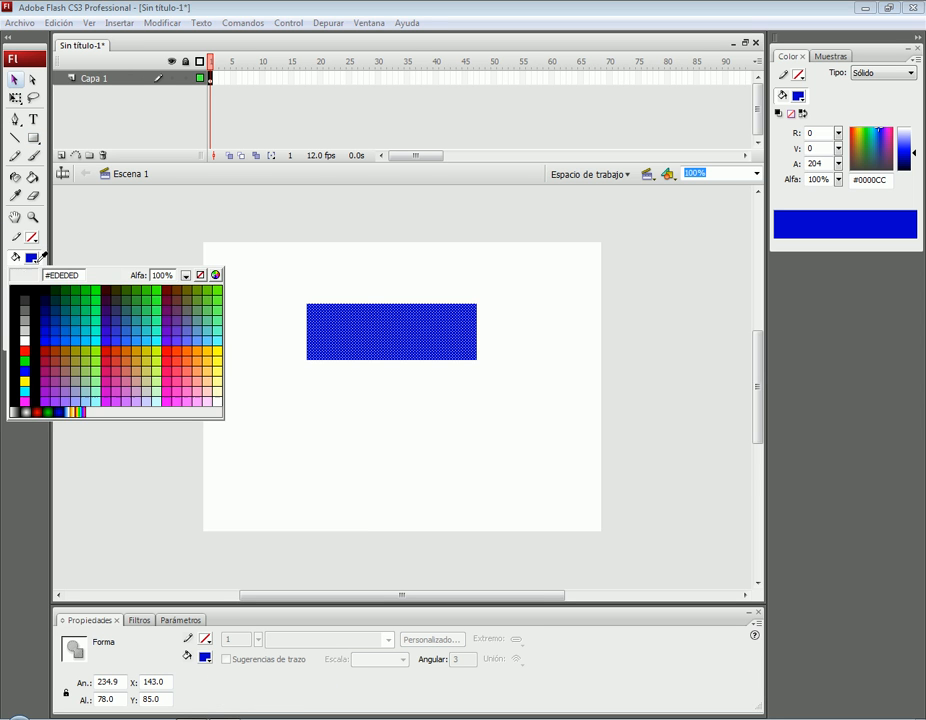
{"action": "left_click", "coordinate": [29, 350]}
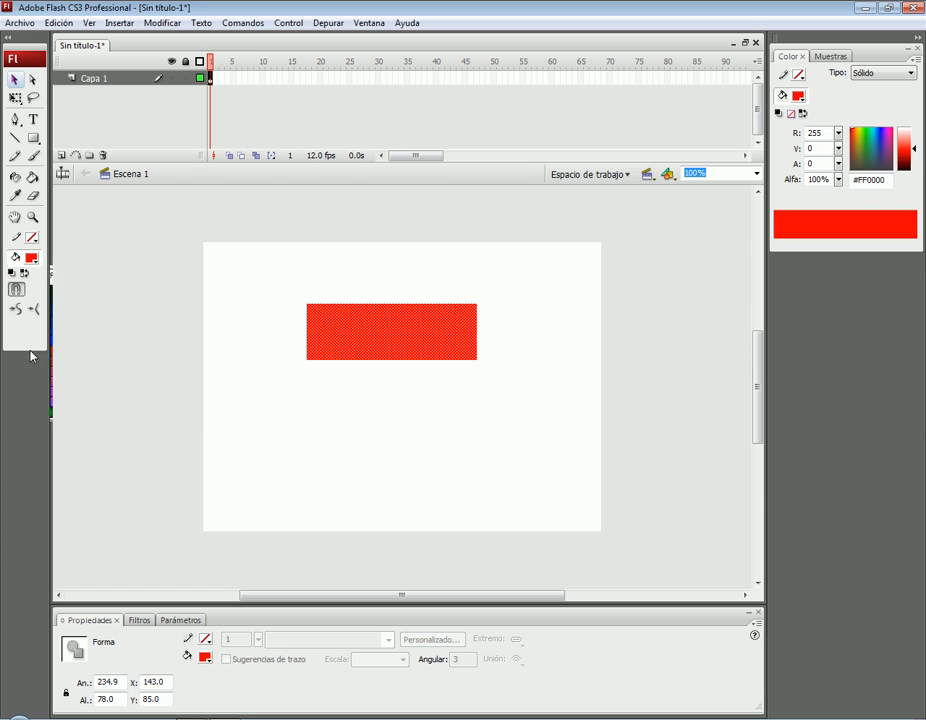
{"action": "left_click", "coordinate": [340, 290]}
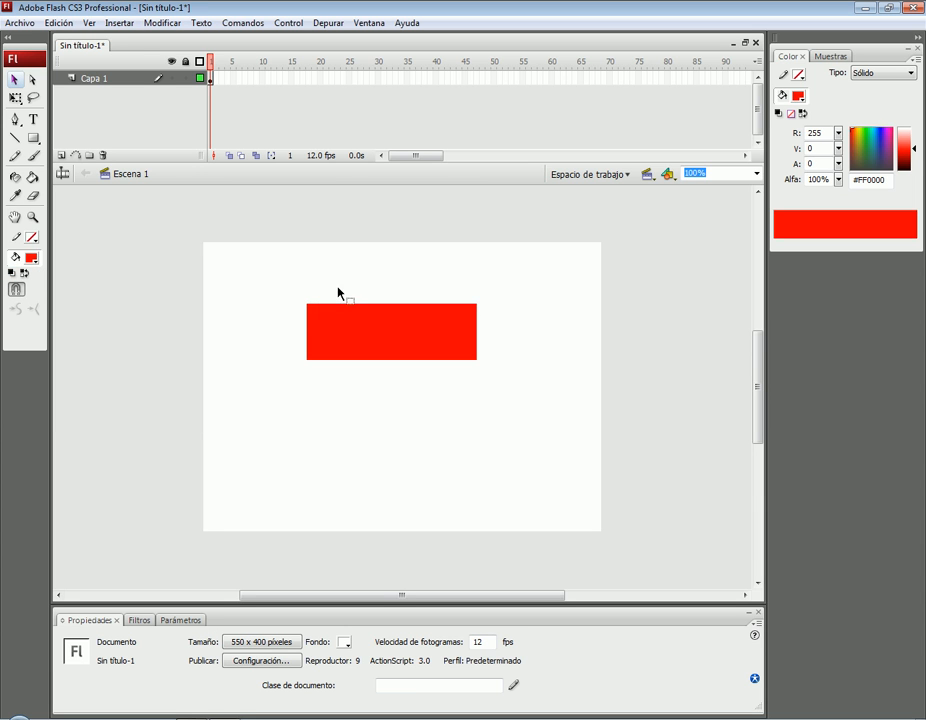
- Test the movie containing the plain red rectangle and close the preview
{"action": "mouse_move", "coordinate": [281, 282]}
{"action": "left_mouse_down"}
{"action": "mouse_move", "coordinate": [440, 380]}
{"action": "mouse_move", "coordinate": [523, 393]}
{"action": "mouse_move", "coordinate": [485, 368]}
{"action": "left_mouse_up"}
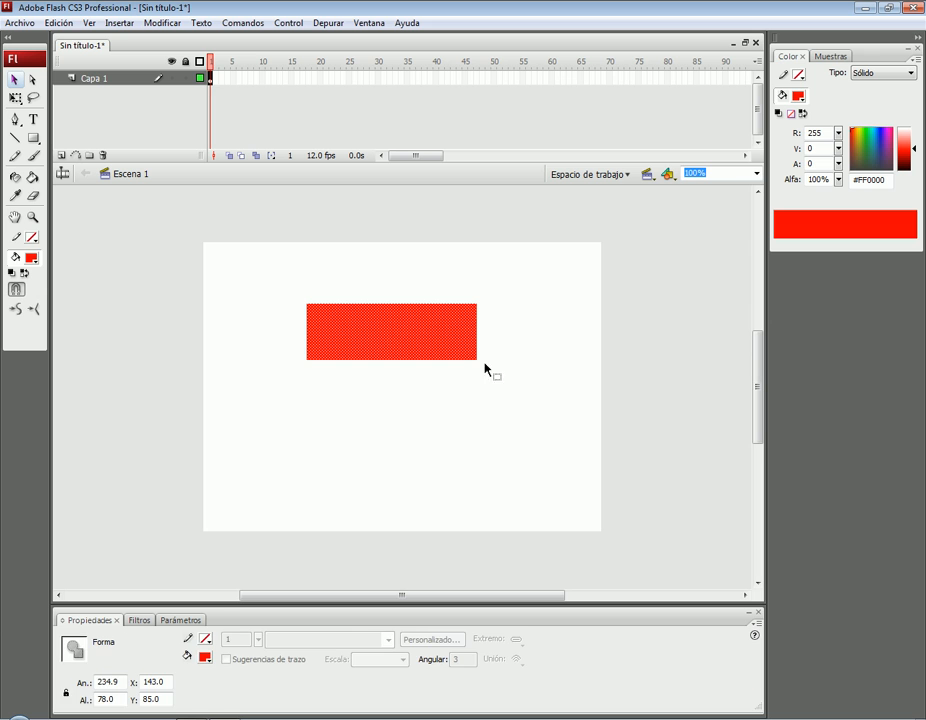
{"action": "left_click", "coordinate": [374, 271]}
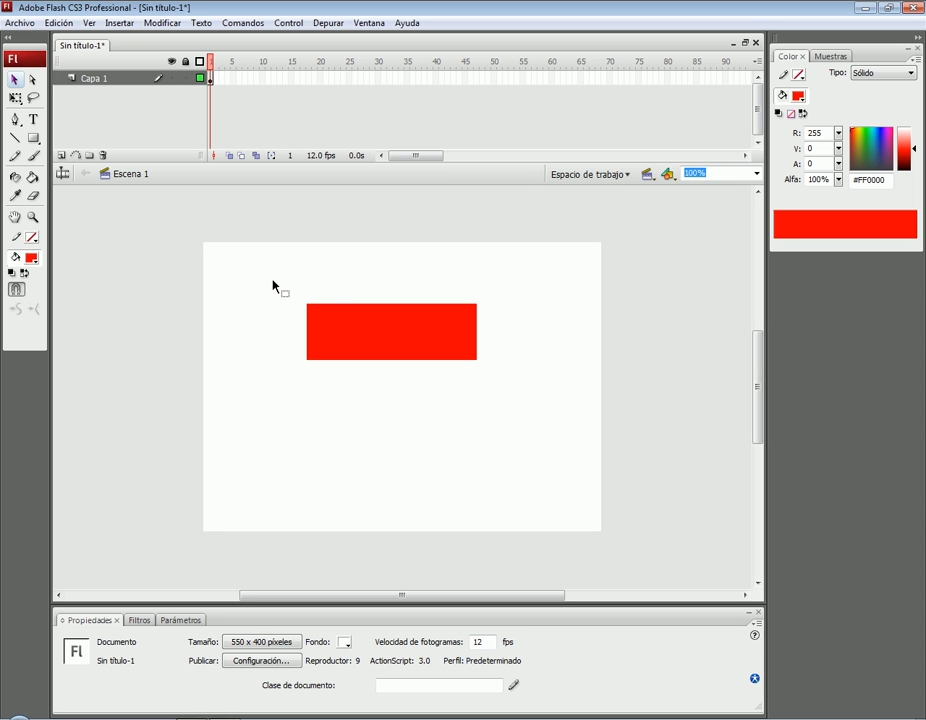
{"action": "key", "text": "ctrl+Return"}
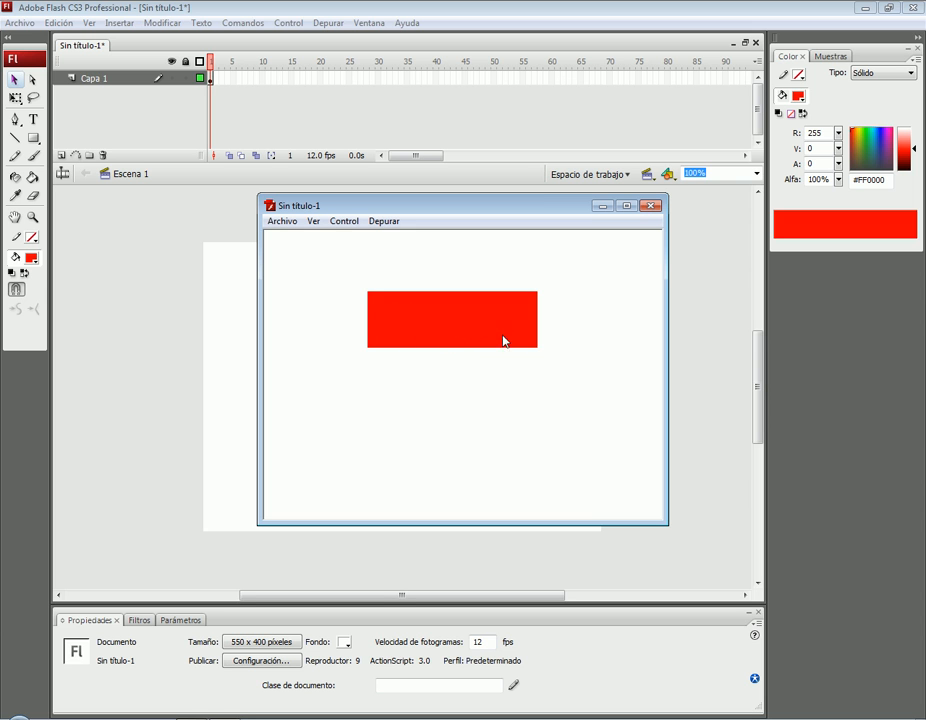
{"action": "left_click", "coordinate": [651, 205]}
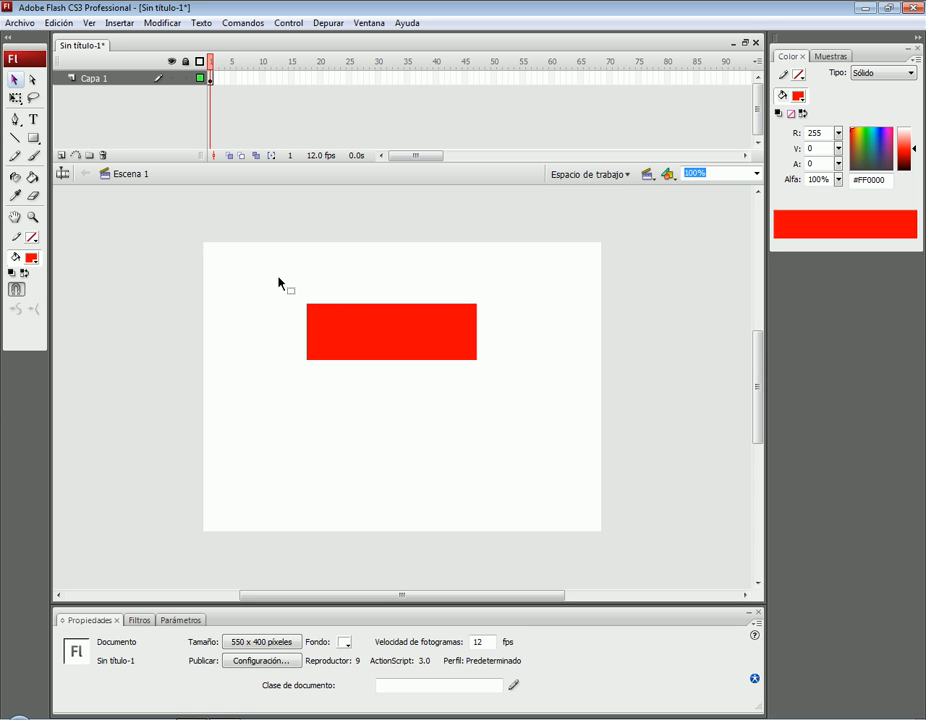
- Convert the red rectangle into a symbol named "Mi boton" of type Botón
{"action": "mouse_move", "coordinate": [280, 283]}
{"action": "left_mouse_down"}
{"action": "mouse_move", "coordinate": [399, 366]}
{"action": "mouse_move", "coordinate": [520, 399]}
{"action": "left_mouse_up"}
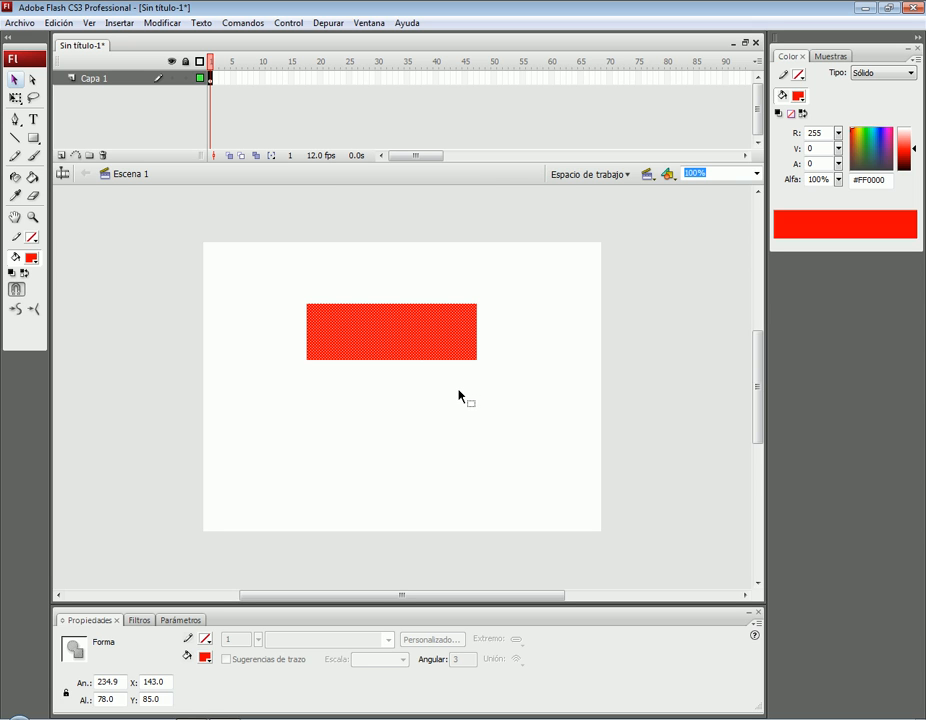
{"action": "left_click", "coordinate": [163, 22]}
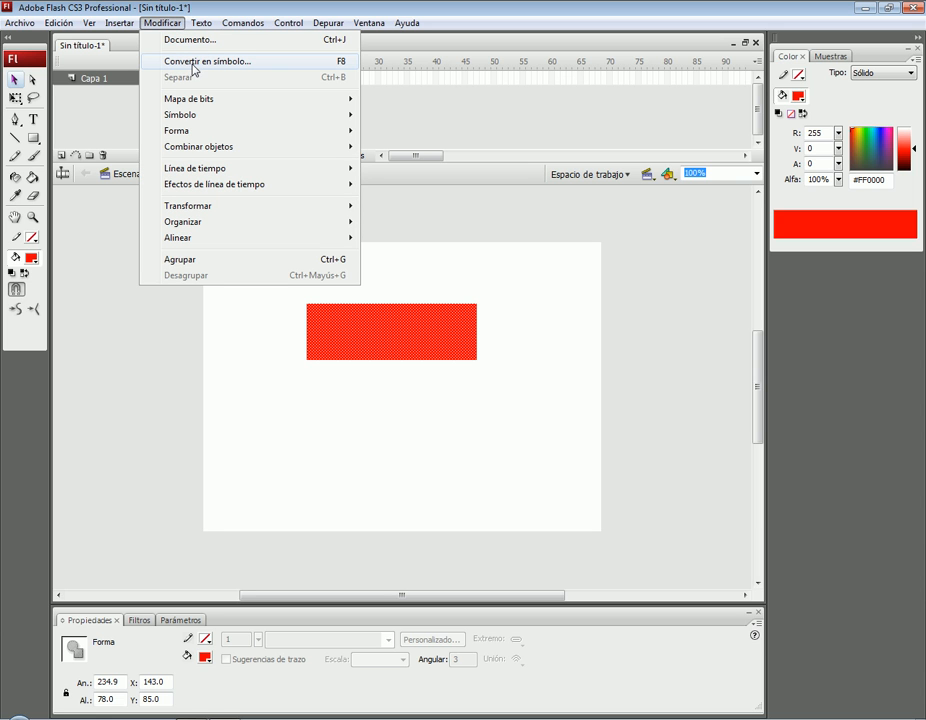
{"action": "left_click", "coordinate": [283, 64]}
{"action": "left_click_drag", "start_coordinate": [450, 200], "coordinate": [430, 223]}
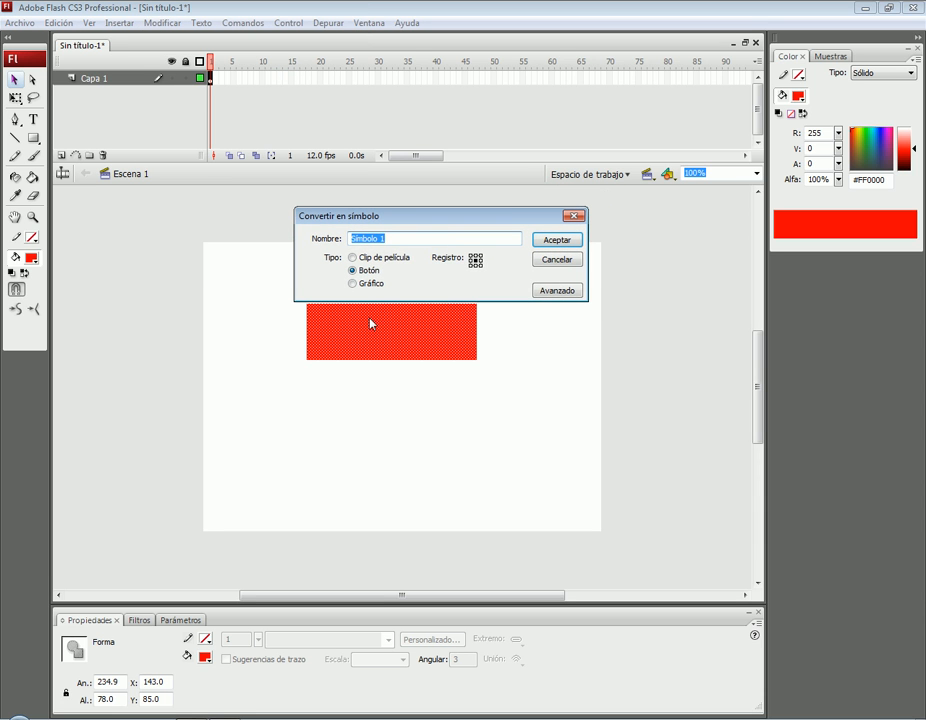
{"action": "left_click", "coordinate": [365, 286]}
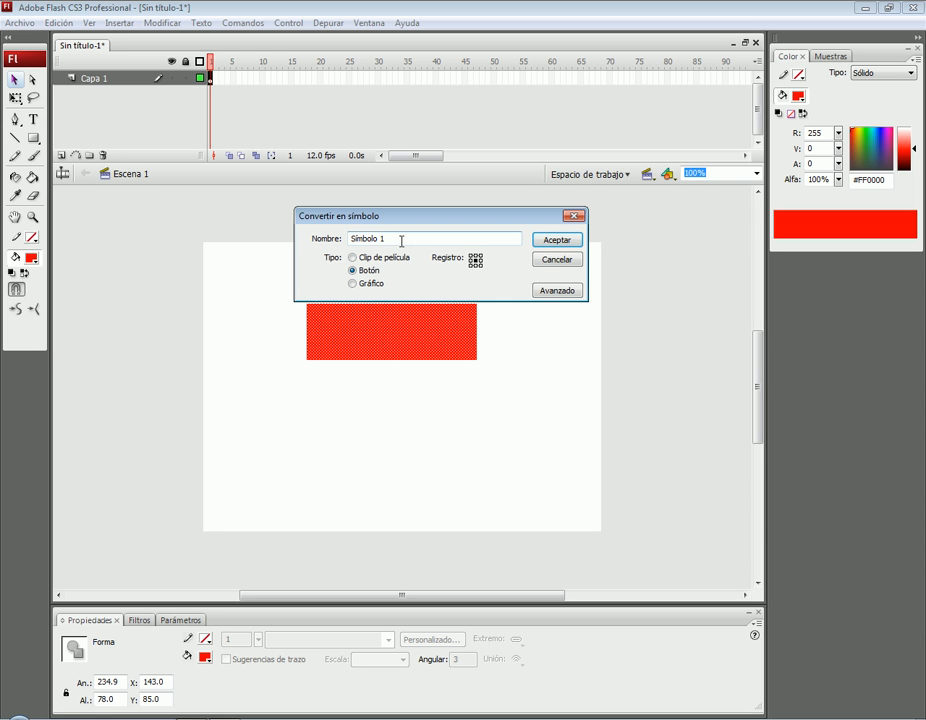
{"action": "left_click_drag", "start_coordinate": [395, 240], "coordinate": [341, 239]}
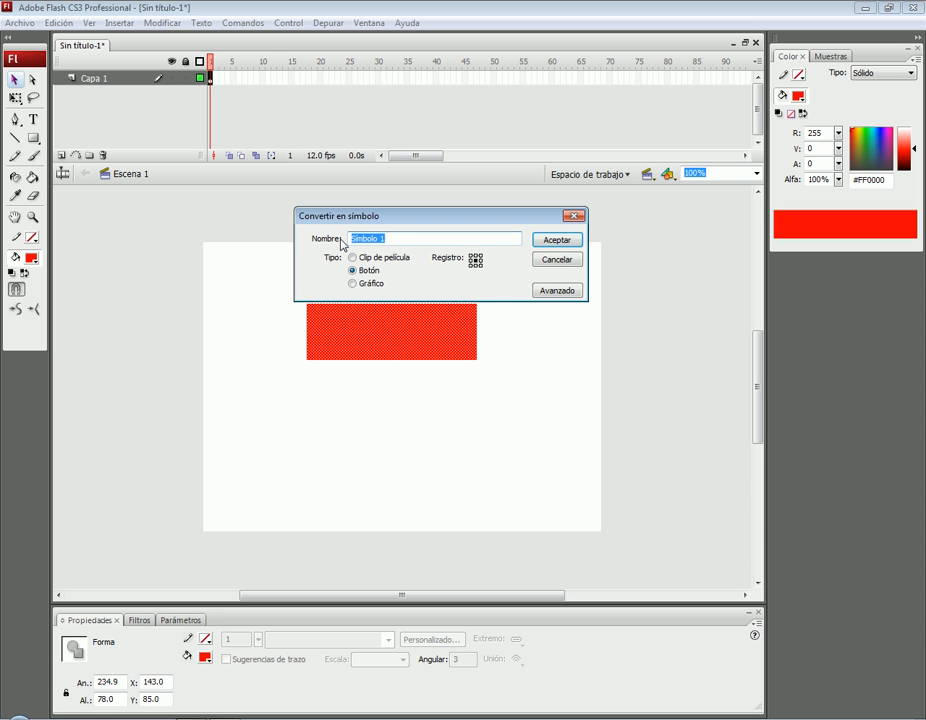
{"action": "type", "text": "Mi boton"}
{"action": "left_click", "coordinate": [557, 241]}
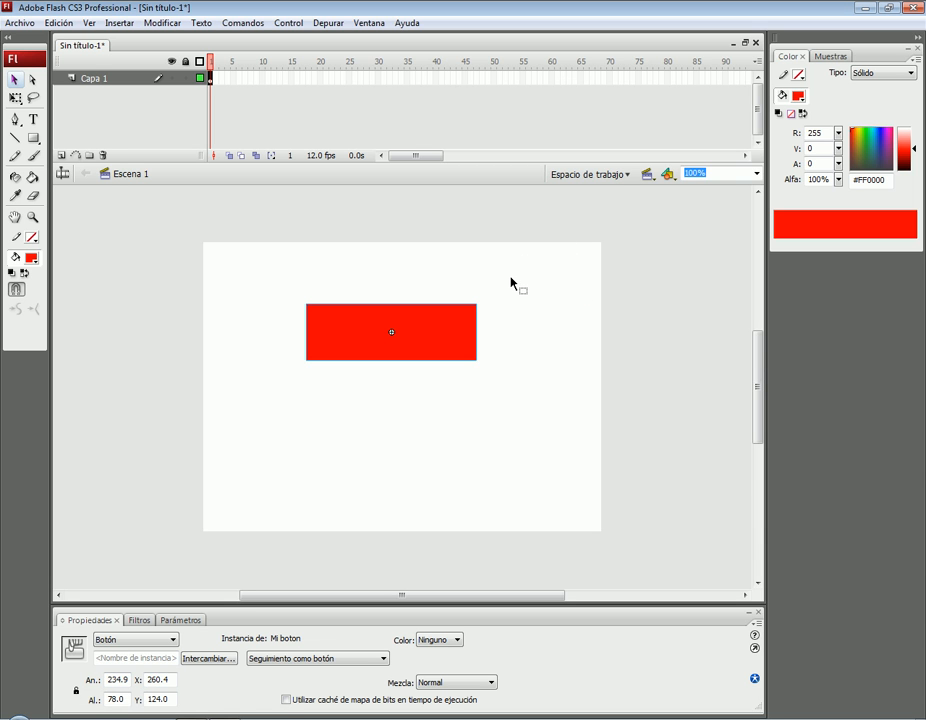
- Test the movie to try out the rectangle as a button, and close the preview
{"action": "key", "text": "ctrl+Return"}
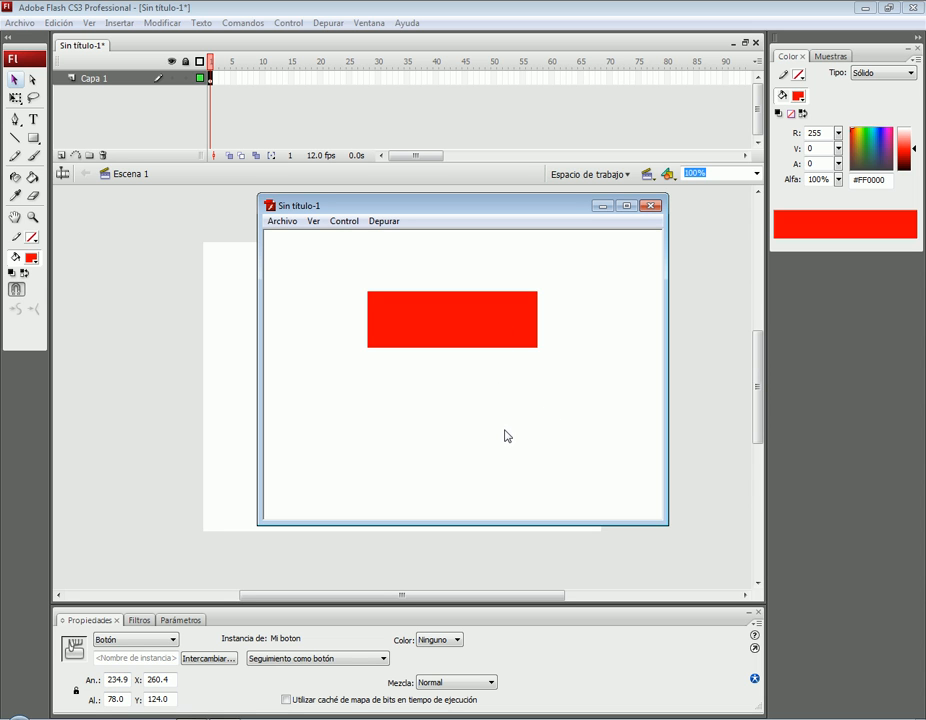
{"action": "left_click", "coordinate": [651, 206]}
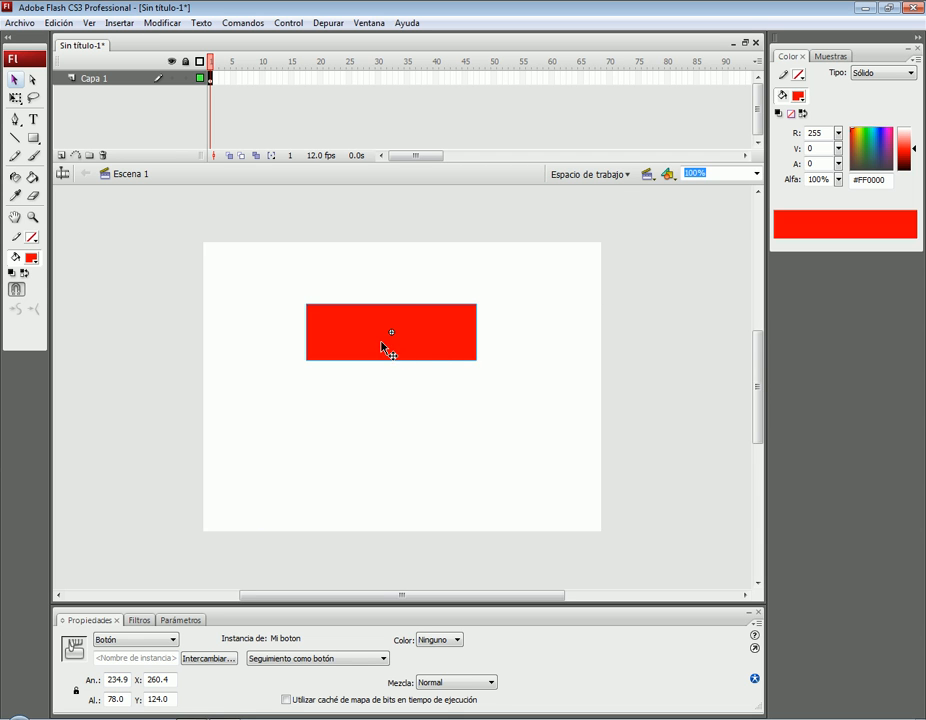
- Open the Mi boton symbol for editing and examine its Reposo, Sobre, Presionado and Zona activa frames
{"action": "double_click", "coordinate": [434, 331]}
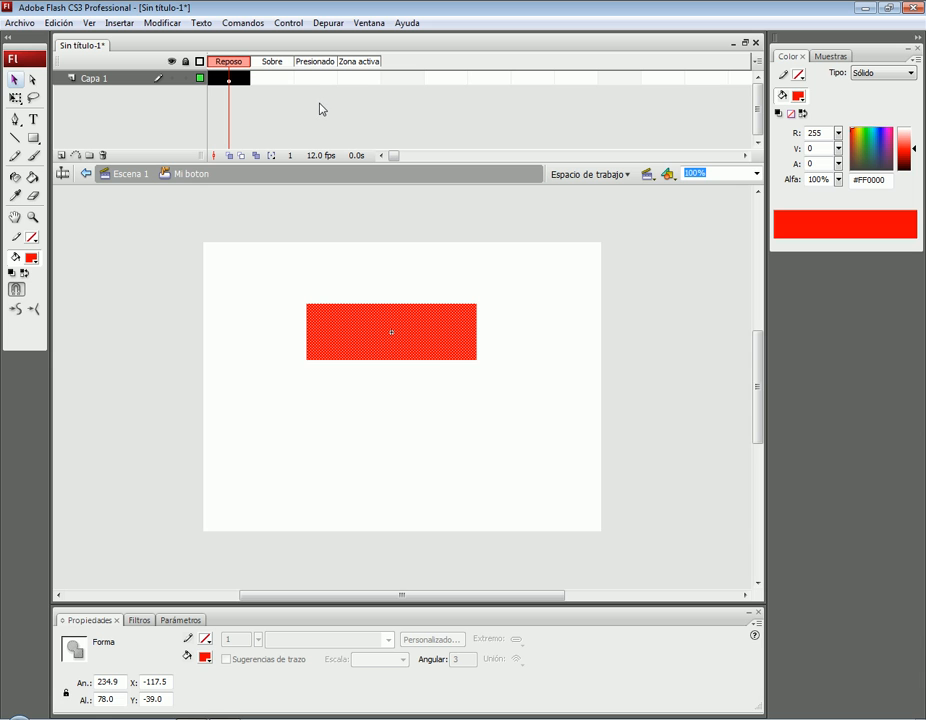
{"action": "left_click", "coordinate": [236, 68]}
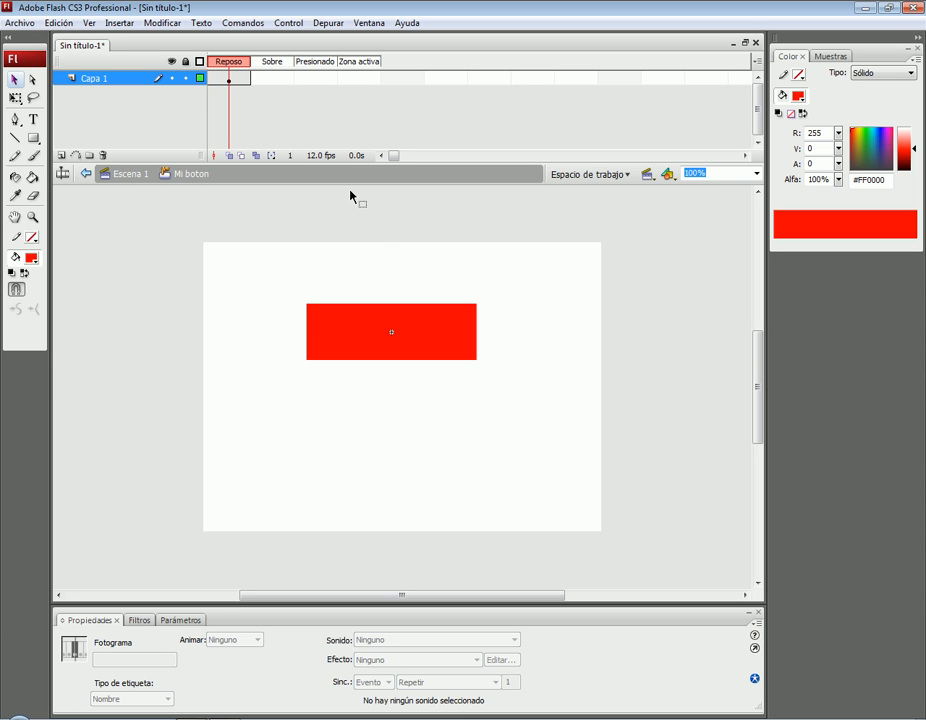
{"action": "left_click", "coordinate": [283, 78]}
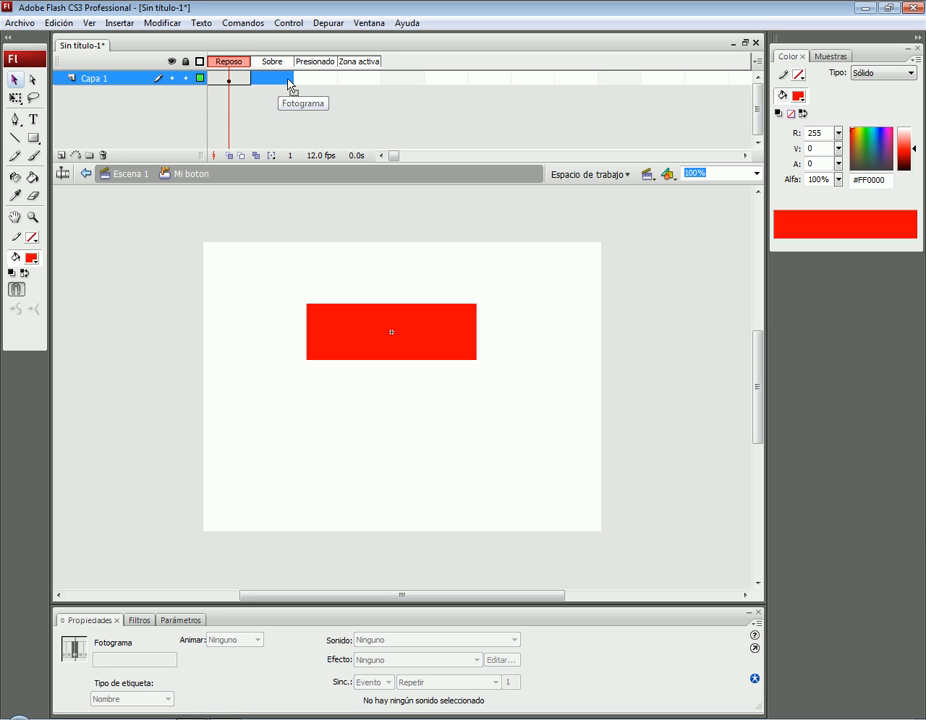
{"action": "left_click", "coordinate": [316, 78]}
{"action": "left_click", "coordinate": [359, 78]}
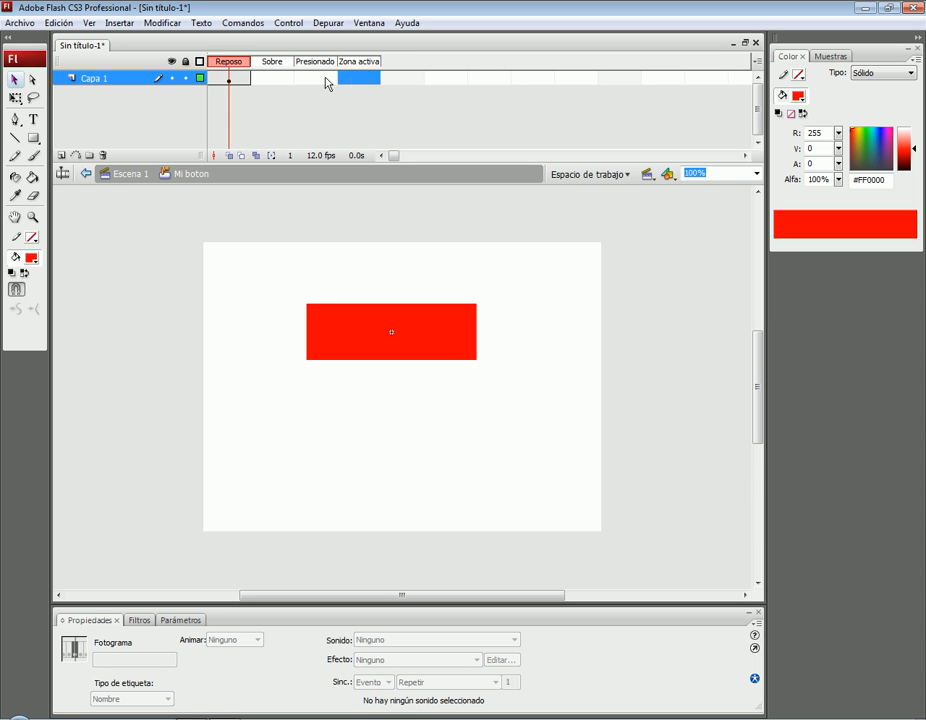
{"action": "left_click", "coordinate": [279, 80]}
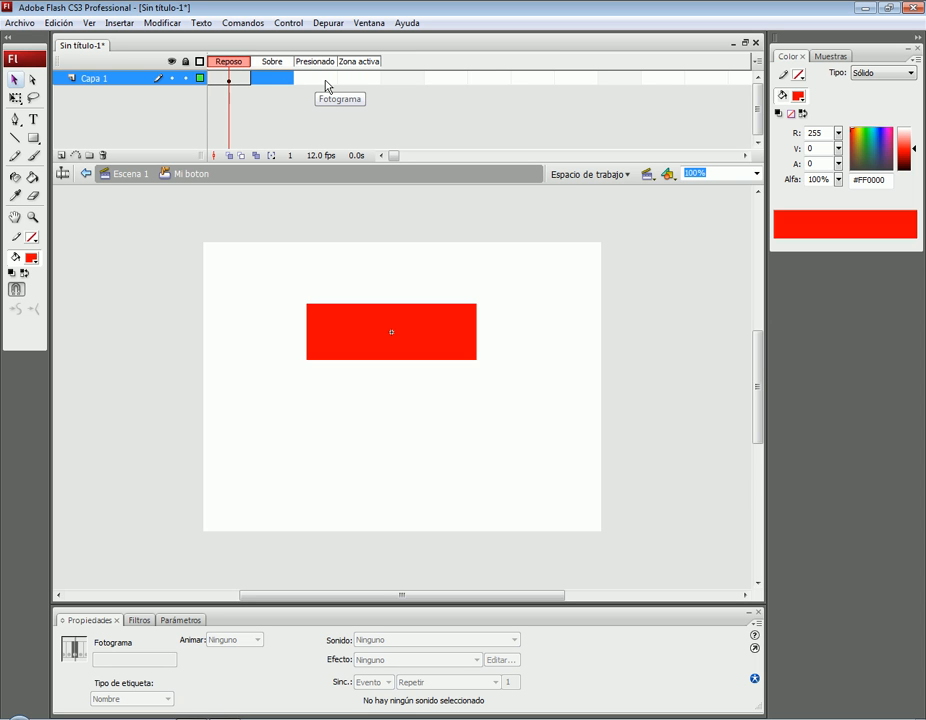
{"action": "left_click", "coordinate": [315, 81]}
{"action": "left_click", "coordinate": [273, 81]}
{"action": "left_click", "coordinate": [314, 82]}
{"action": "left_click", "coordinate": [281, 82]}
{"action": "left_click", "coordinate": [310, 84]}
{"action": "left_click", "coordinate": [286, 78]}
{"action": "left_click", "coordinate": [318, 82]}
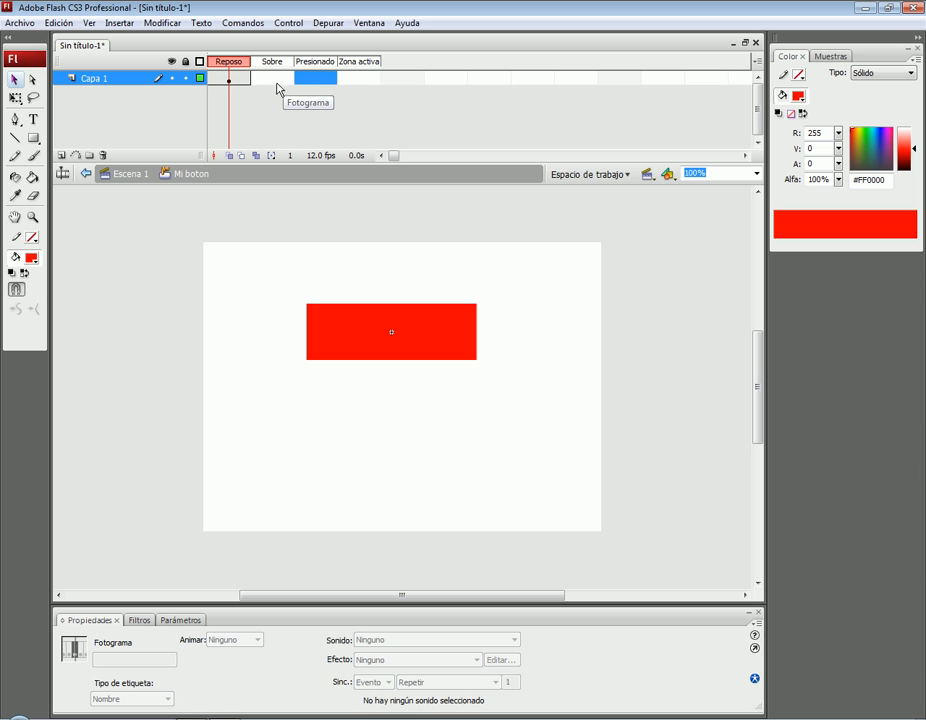
{"action": "left_click", "coordinate": [279, 89]}
{"action": "left_click", "coordinate": [318, 88]}
{"action": "left_click", "coordinate": [305, 99]}
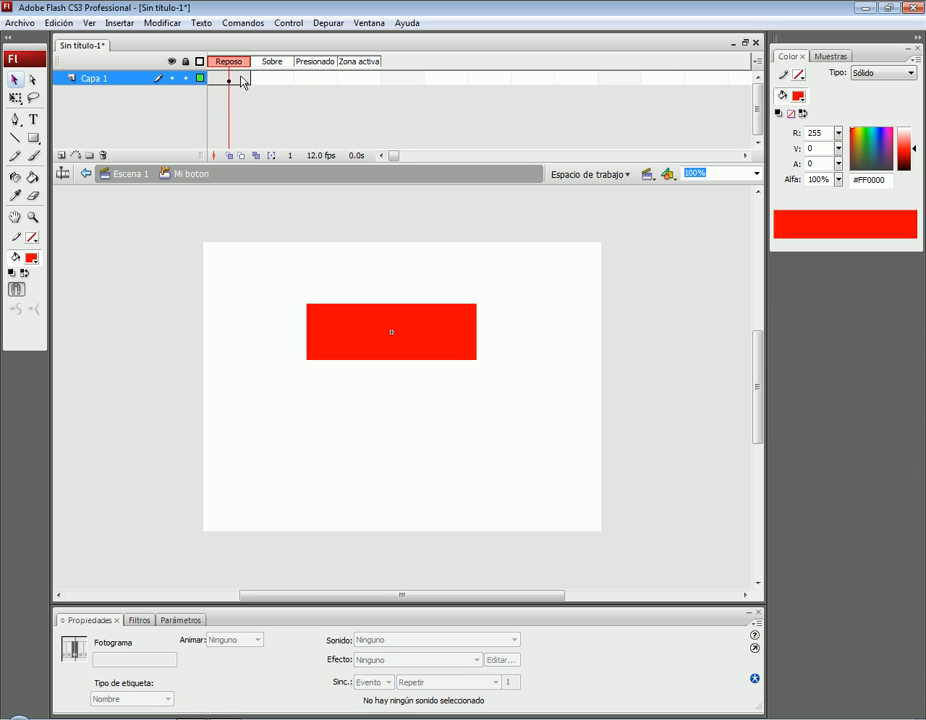
- Return to Escena 1, test the movie with the button's single state, and close the preview
{"action": "left_click", "coordinate": [86, 174]}
{"action": "left_click", "coordinate": [265, 265]}
{"action": "key", "text": "ctrl+Return"}
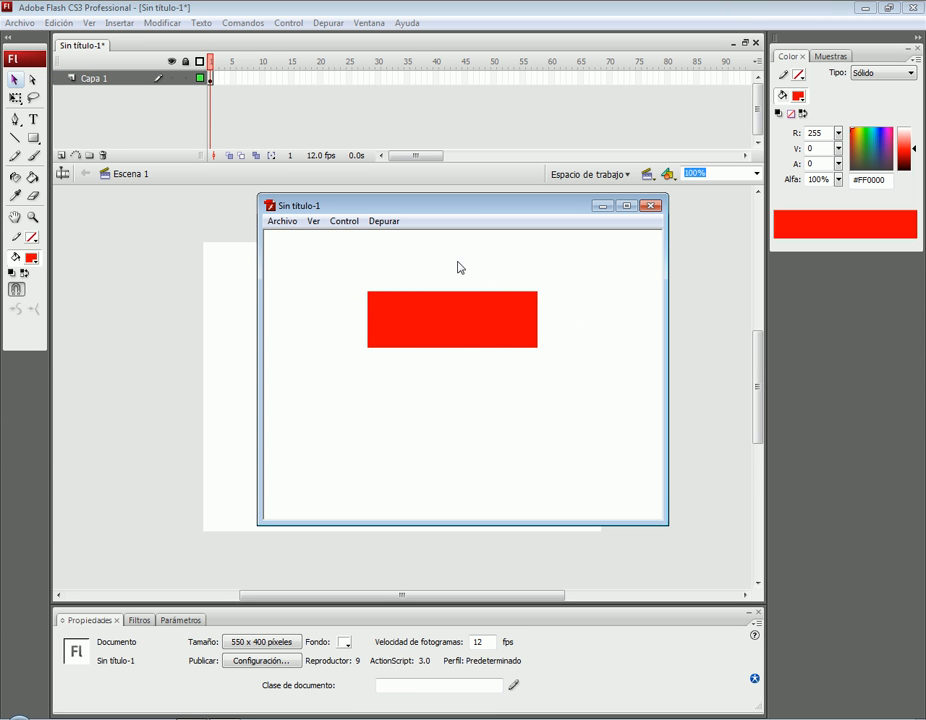
{"action": "left_click", "coordinate": [651, 205]}
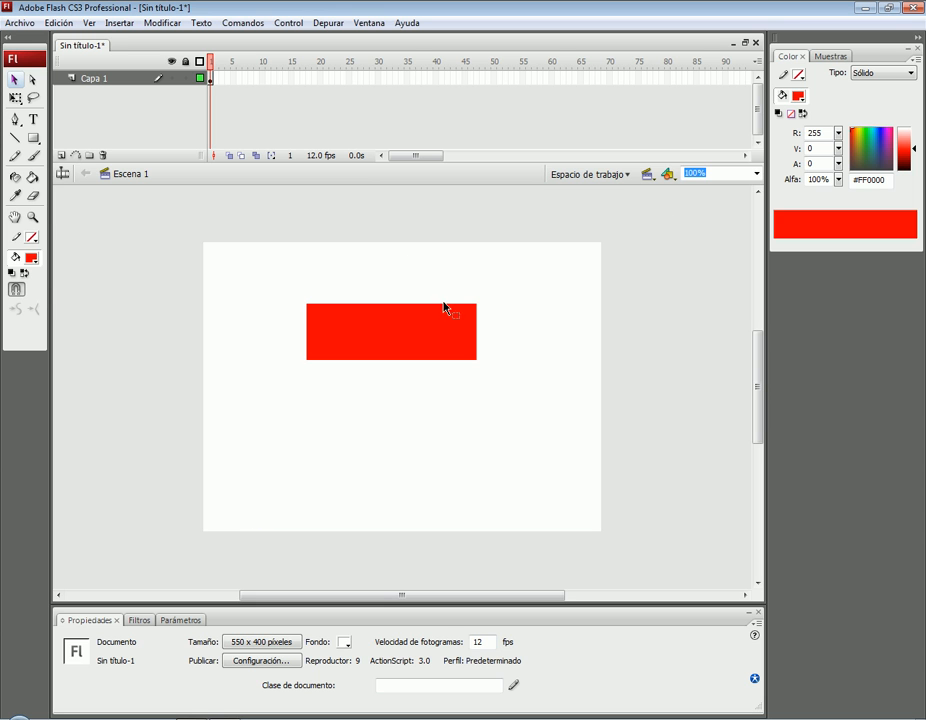
- Open the Mi boton symbol for editing and insert a keyframe in its Sobre frame
{"action": "left_click", "coordinate": [389, 323]}
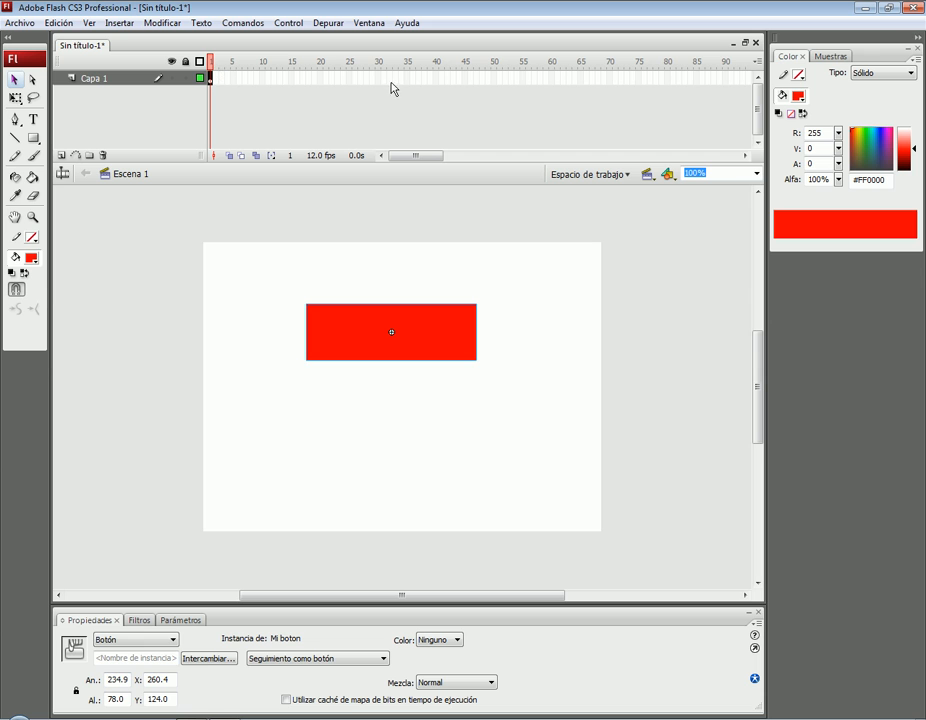
{"action": "double_click", "coordinate": [429, 338]}
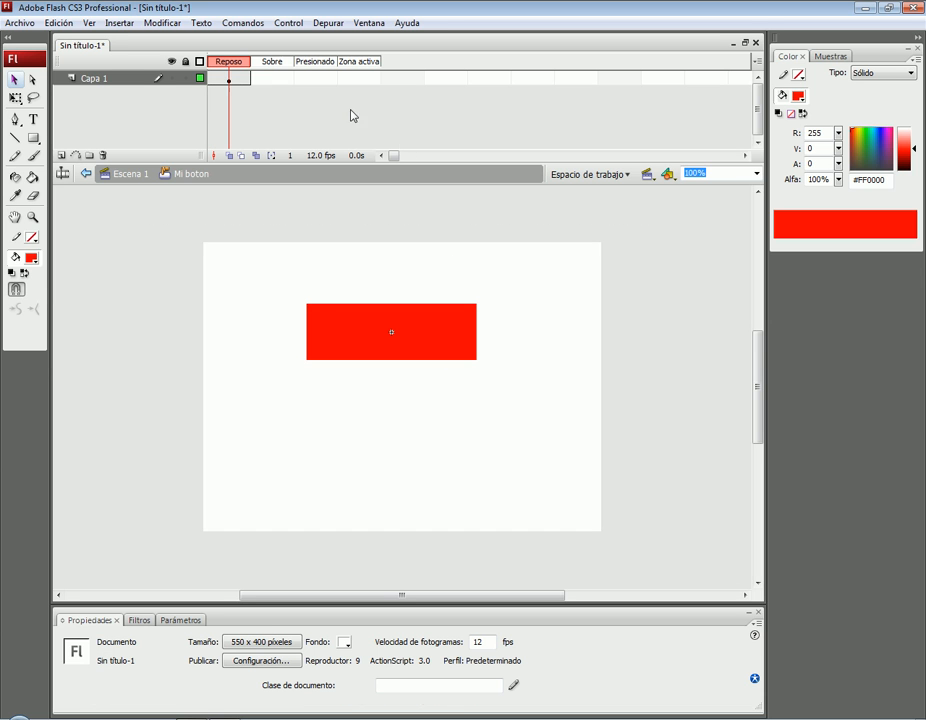
{"action": "left_click", "coordinate": [272, 79]}
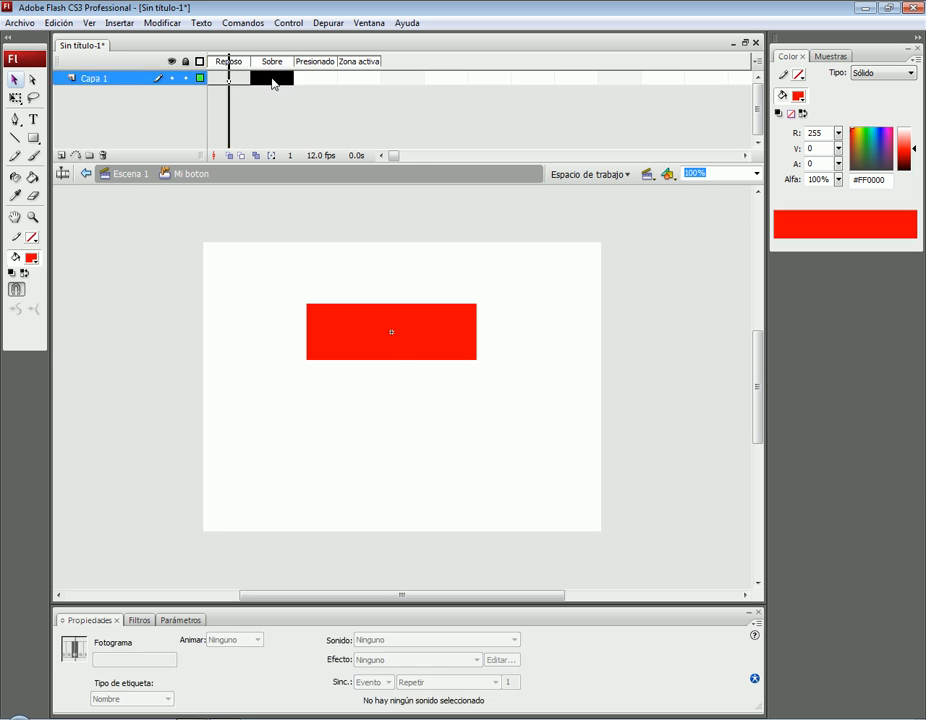
{"action": "right_click", "coordinate": [273, 80]}
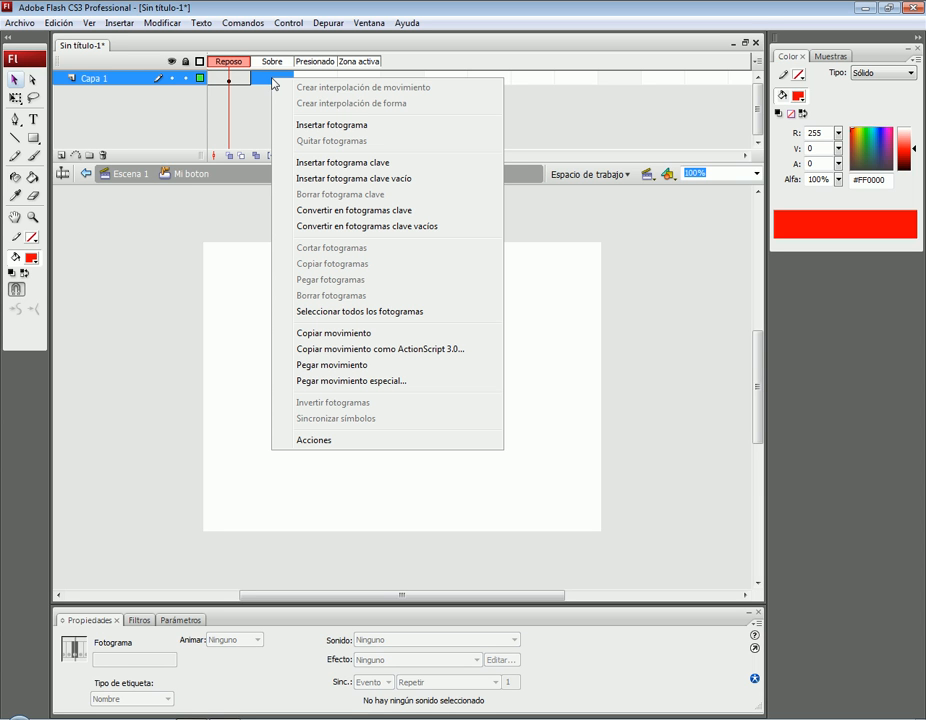
{"action": "left_click", "coordinate": [344, 168]}
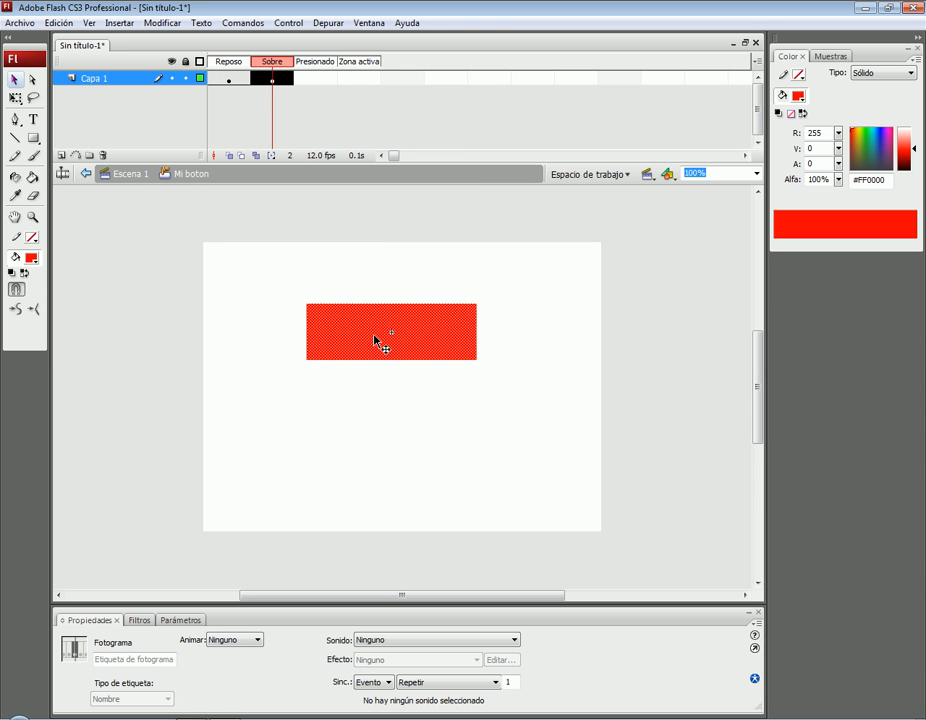
- Fill the rectangle in the Sobre frame with yellow (#FFFF00) and go back to the Reposo frame
{"action": "left_click", "coordinate": [31, 258]}
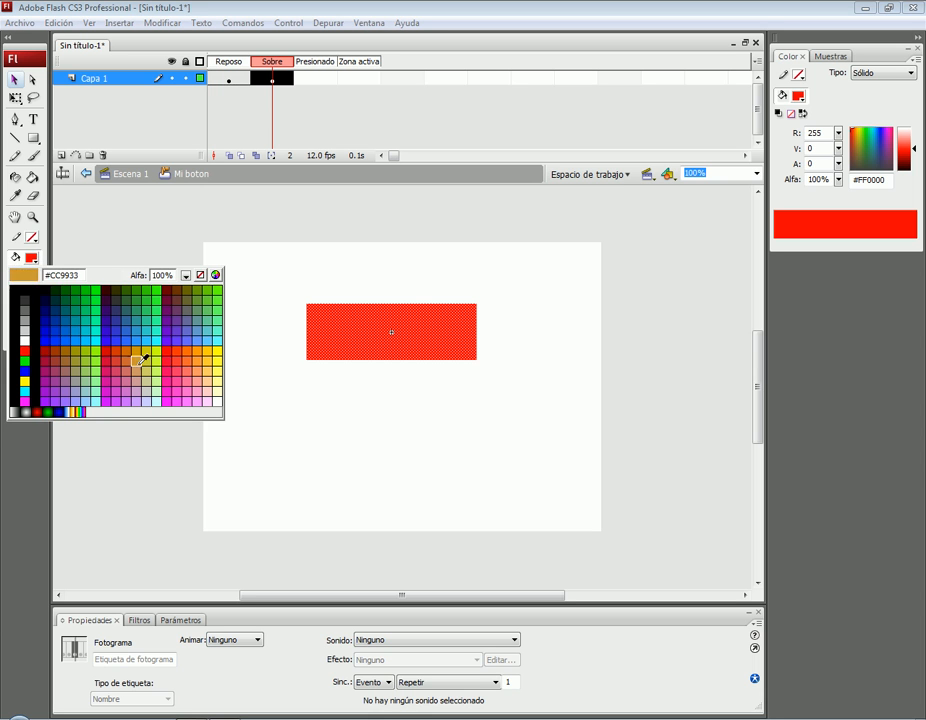
{"action": "left_click", "coordinate": [26, 379]}
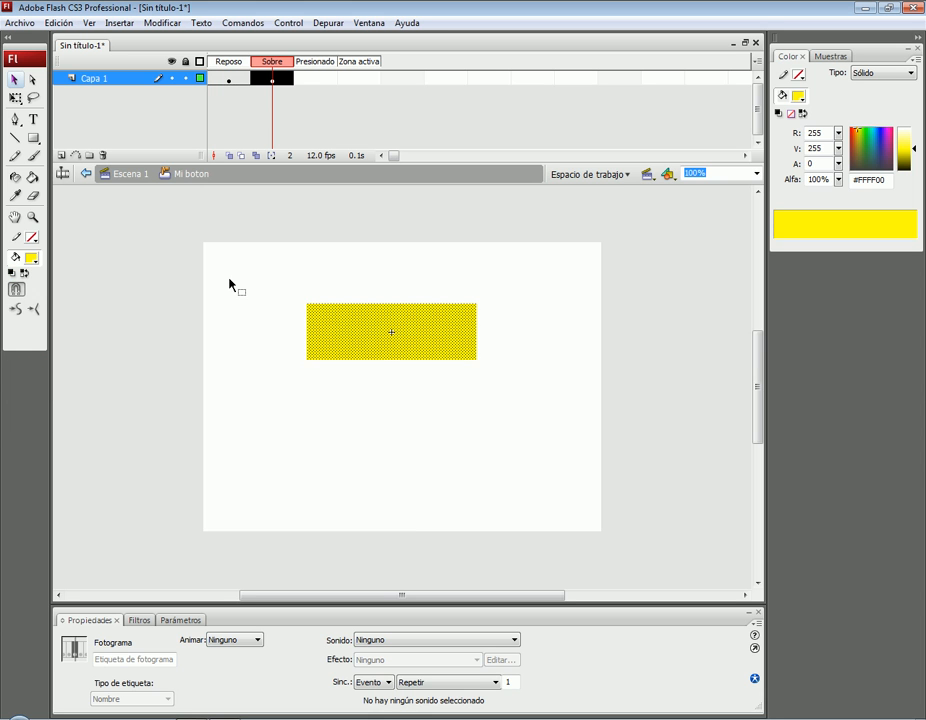
{"action": "left_click", "coordinate": [230, 282]}
{"action": "left_click", "coordinate": [232, 66]}
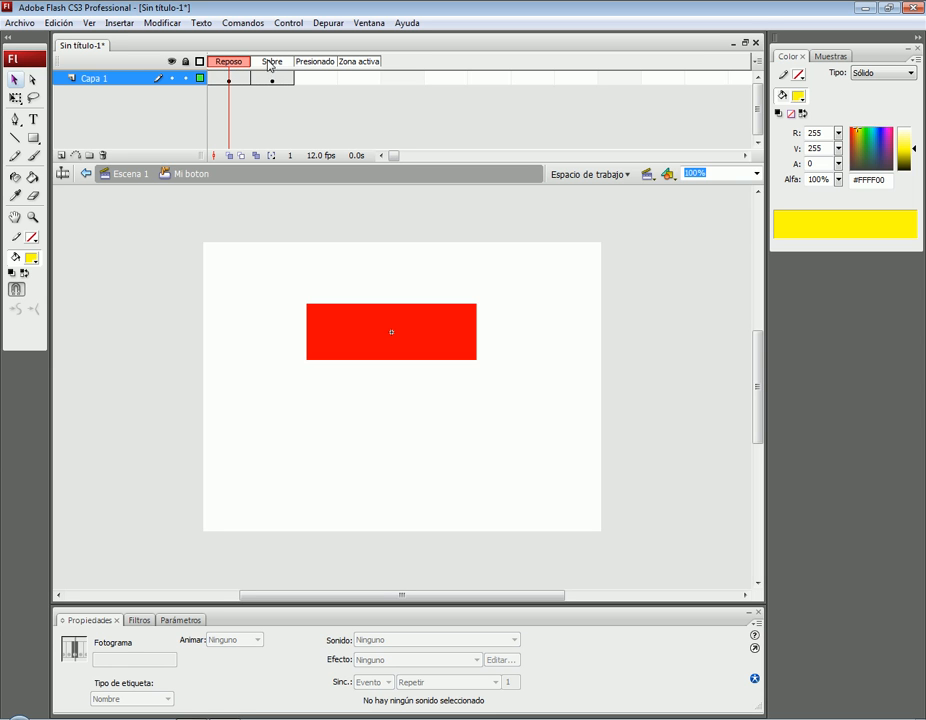
- Check the Sobre frame, return to Escena 1, test the movie with the pointer over the button, and close the preview
{"action": "left_click", "coordinate": [273, 67]}
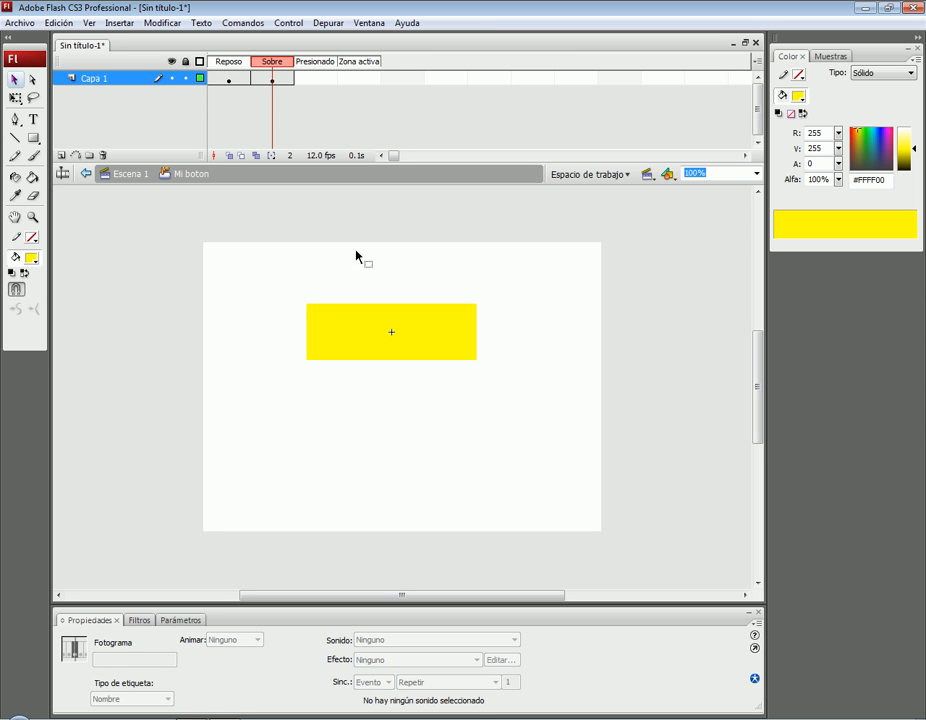
{"action": "left_click", "coordinate": [85, 174]}
{"action": "key", "text": "ctrl+Return"}
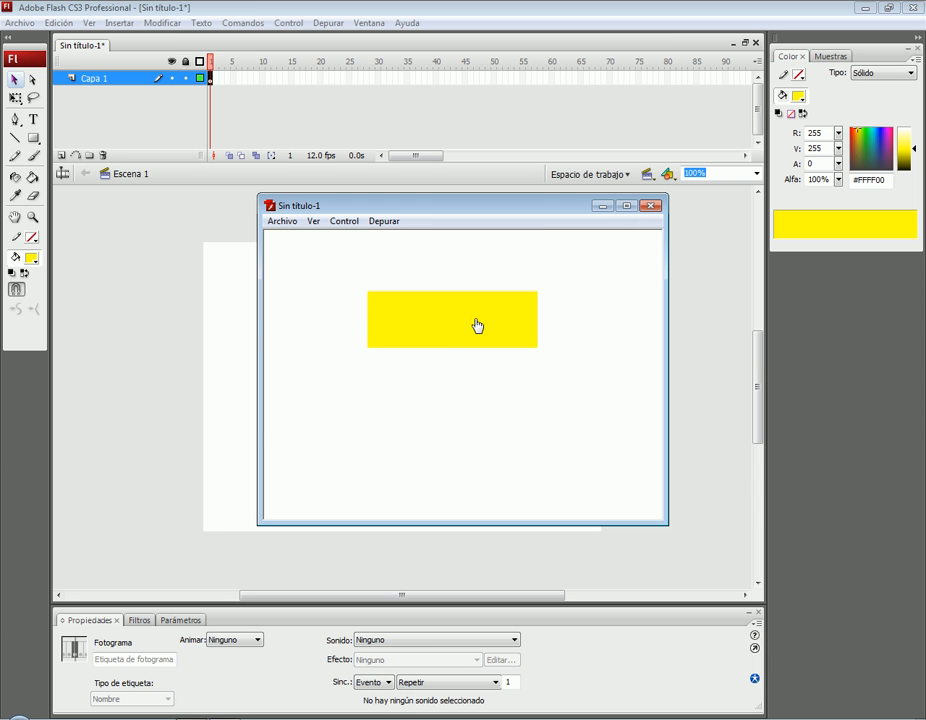
{"action": "left_click", "coordinate": [650, 206]}
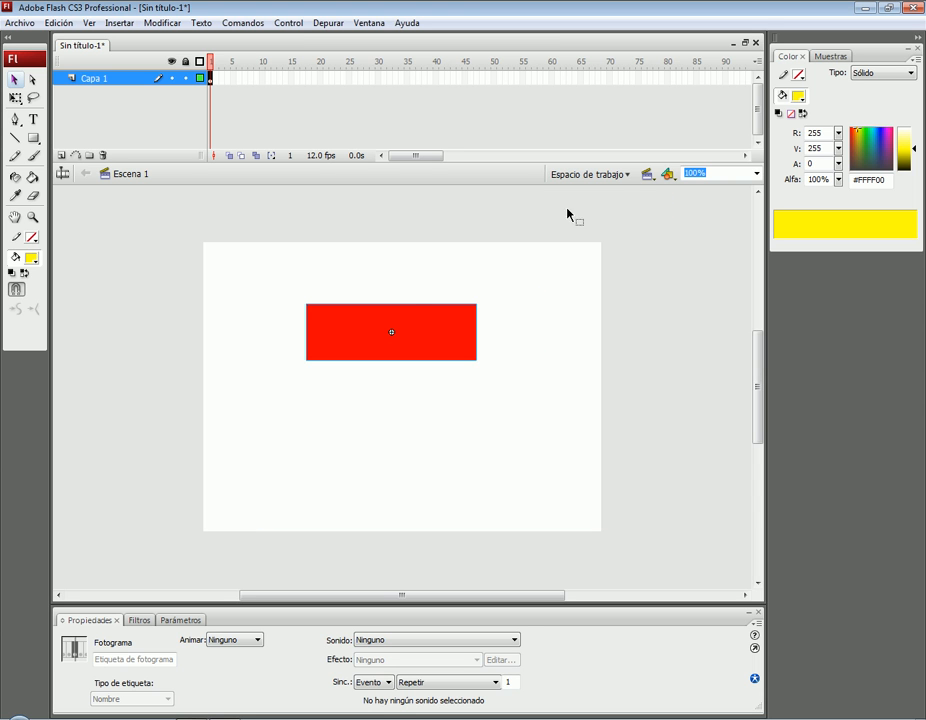
- Open the Mi boton symbol for editing and insert a blank keyframe in its Presionado frame
{"action": "double_click", "coordinate": [432, 322]}
{"action": "left_click", "coordinate": [332, 79]}
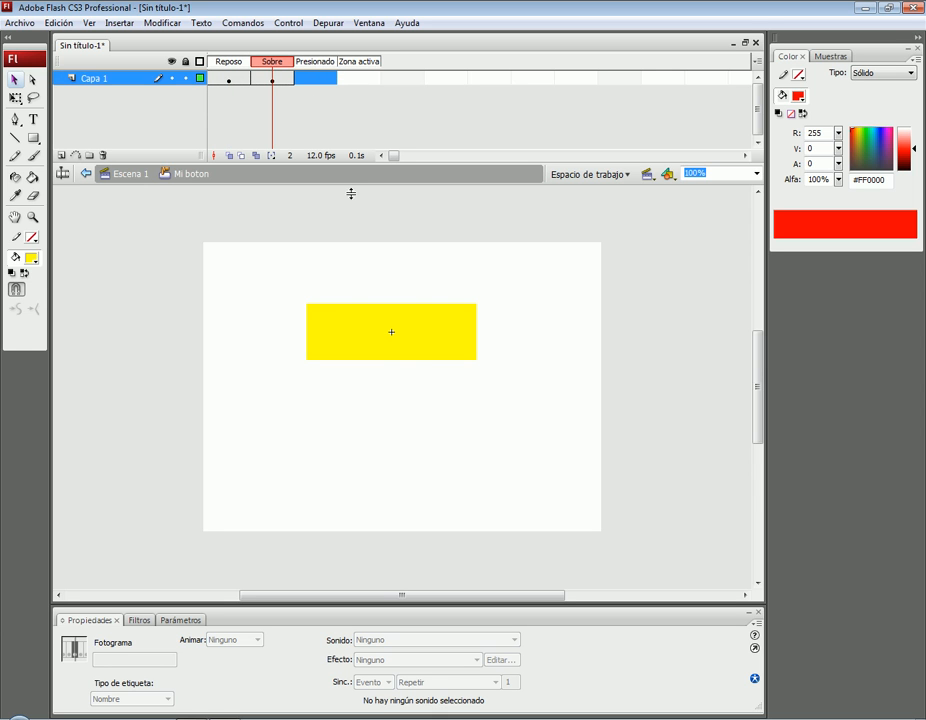
{"action": "right_click", "coordinate": [316, 78]}
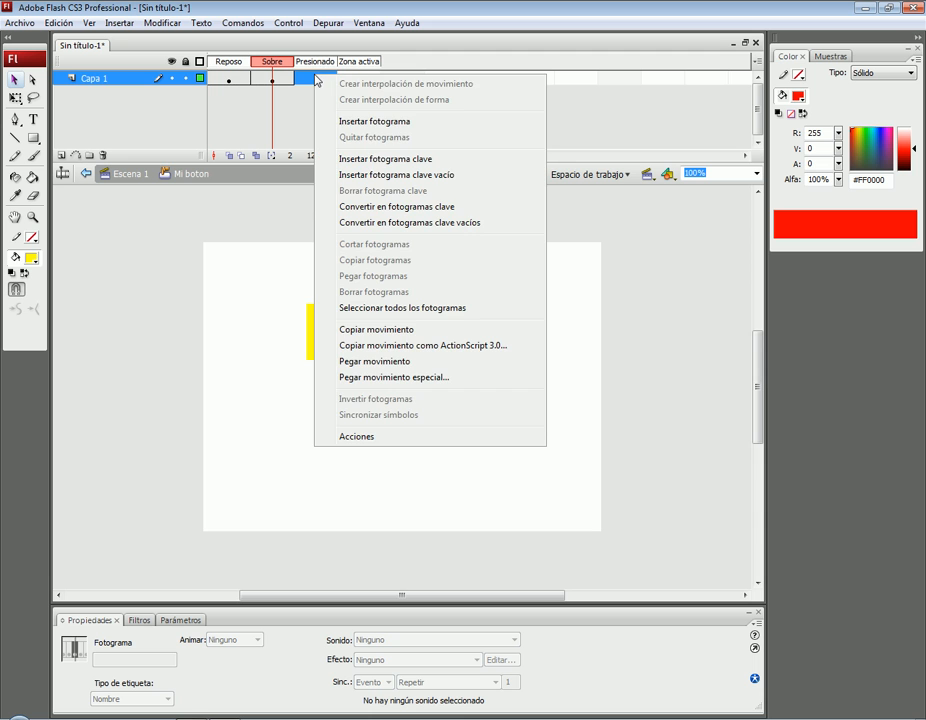
{"action": "left_click", "coordinate": [386, 176]}
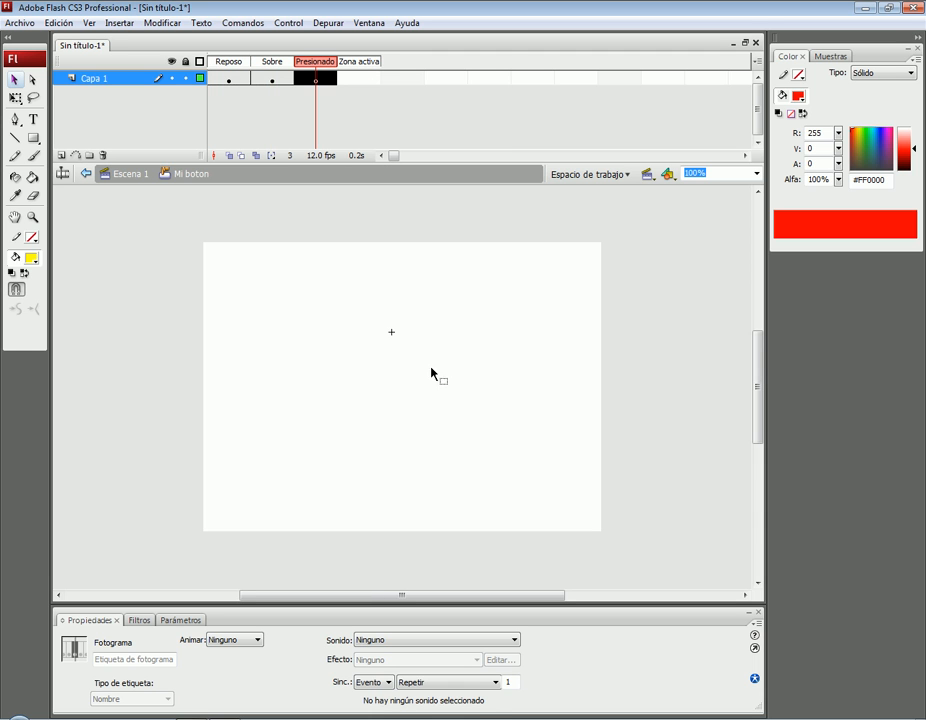
- Draw a yellow circle about 79 px in diameter in the Presionado frame and centre it on the registration point
{"action": "left_click_drag", "start_coordinate": [33, 138], "coordinate": [70, 178]}
{"action": "left_click_drag", "start_coordinate": [361, 305], "coordinate": [419, 360]}
{"action": "left_click", "coordinate": [14, 79]}
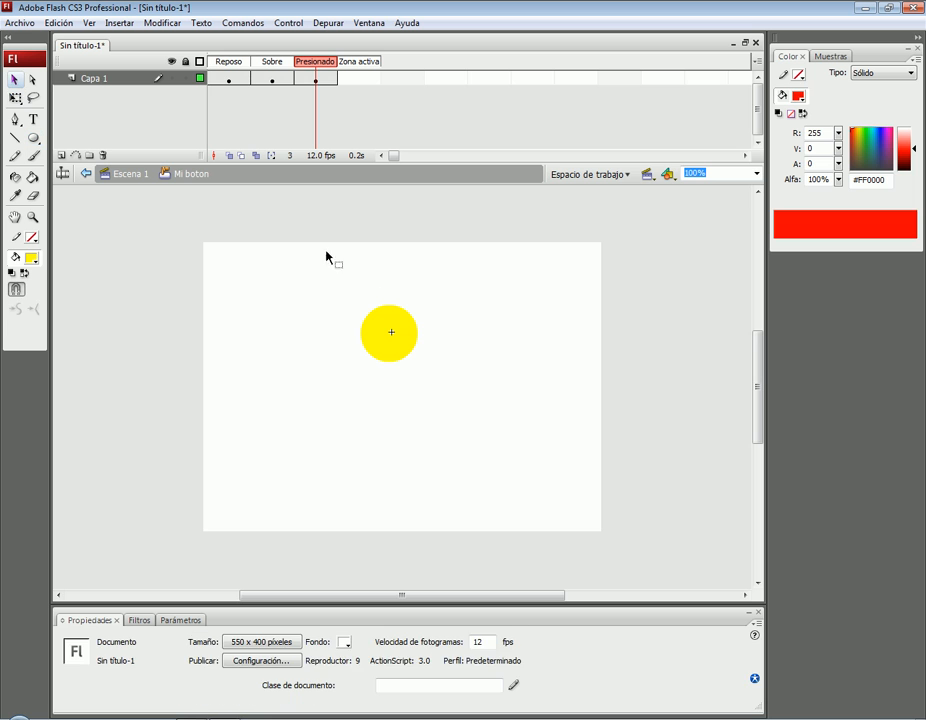
{"action": "left_click", "coordinate": [408, 336]}
{"action": "left_click_drag", "start_coordinate": [409, 333], "coordinate": [413, 332]}
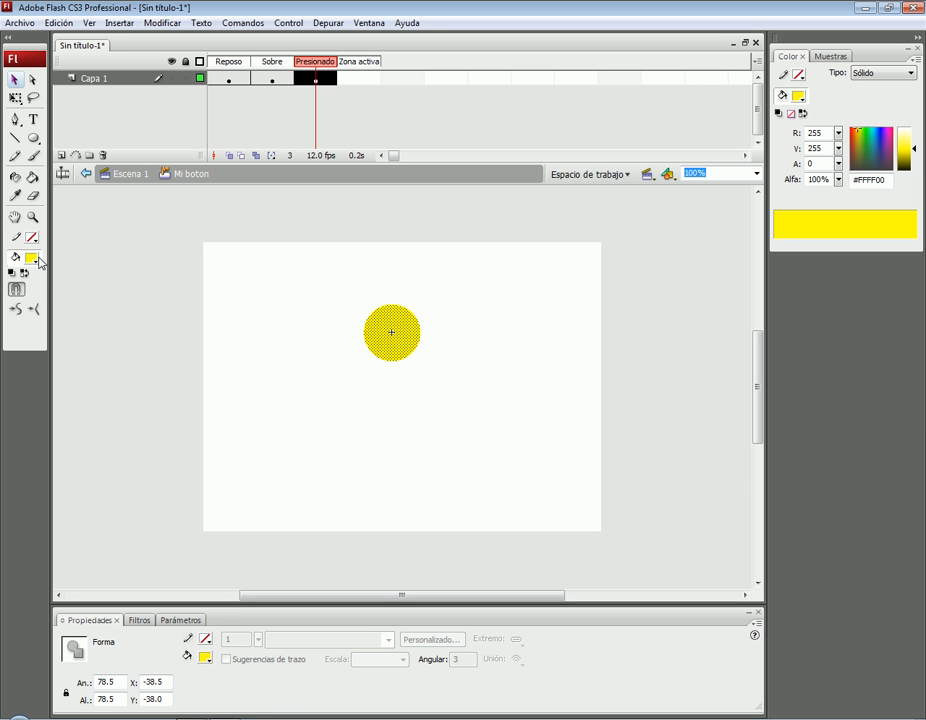
- Change the Presionado circle's fill to orange (#FF6600)
{"action": "left_click", "coordinate": [38, 259]}
{"action": "left_click", "coordinate": [189, 351]}
{"action": "left_click", "coordinate": [271, 227]}
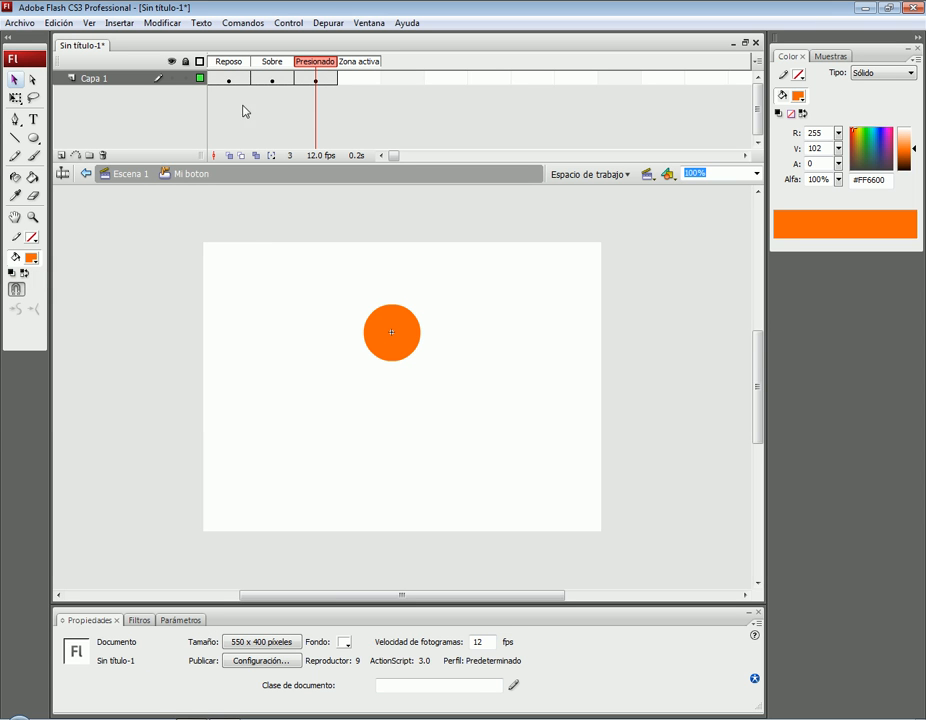
- Review the button's artwork in the Reposo, Sobre and Presionado frames
{"action": "left_click", "coordinate": [228, 78]}
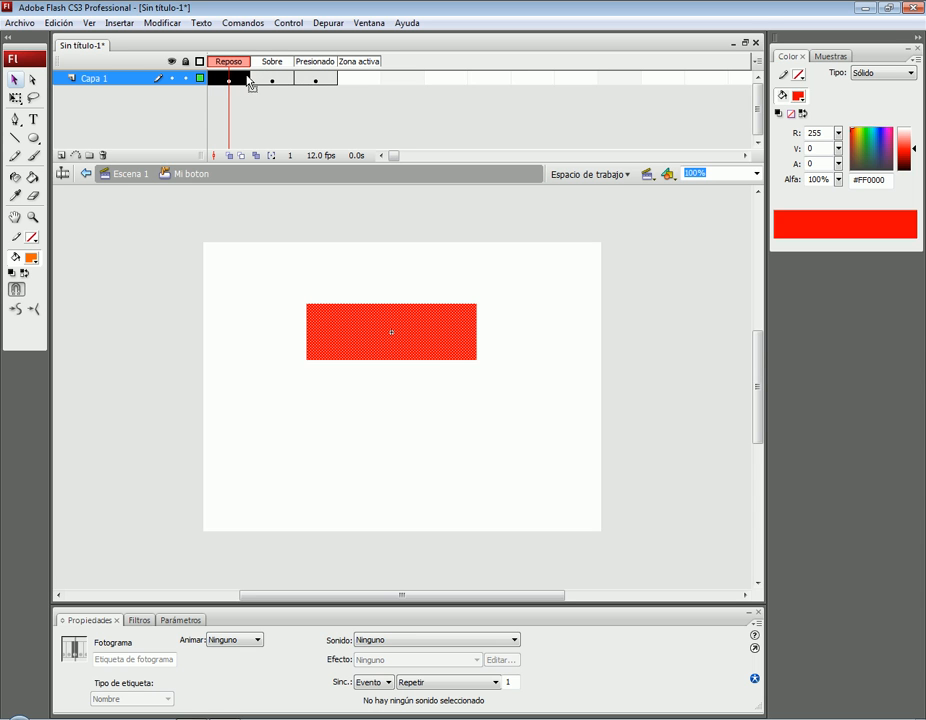
{"action": "left_click", "coordinate": [270, 79]}
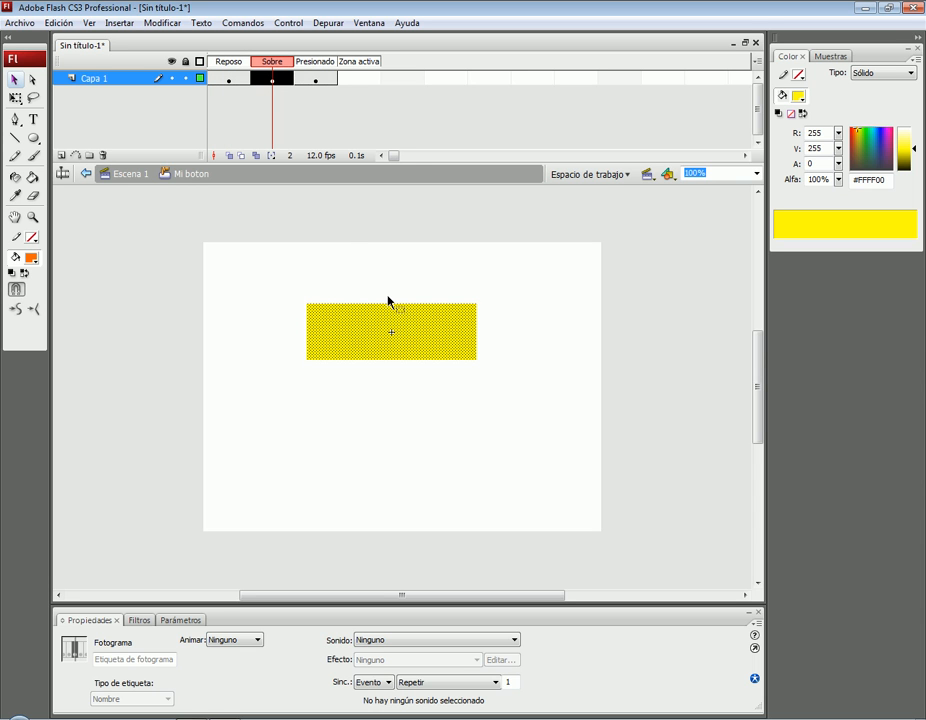
{"action": "left_click", "coordinate": [318, 79]}
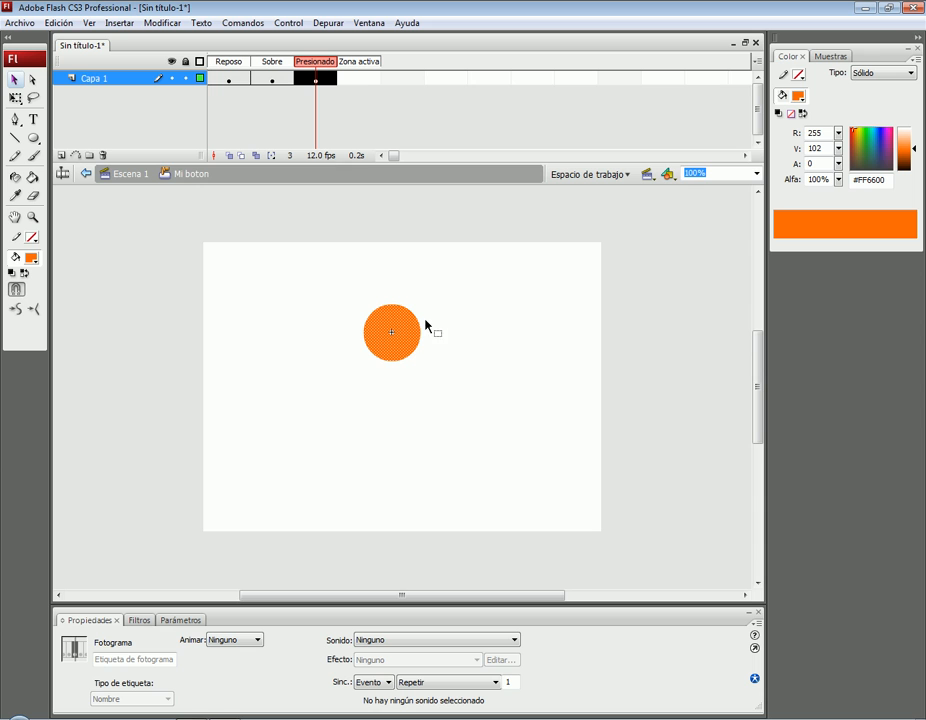
- Return to Escena 1, test the movie's hover and pressed button states, and close the preview
{"action": "left_click", "coordinate": [86, 175]}
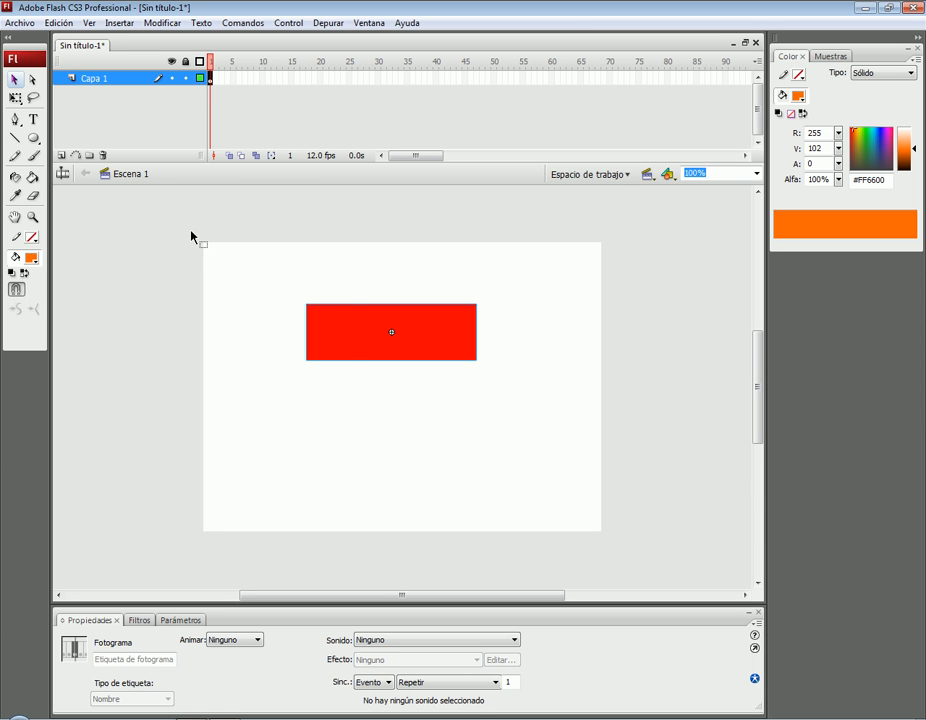
{"action": "key", "text": "ctrl+Return"}
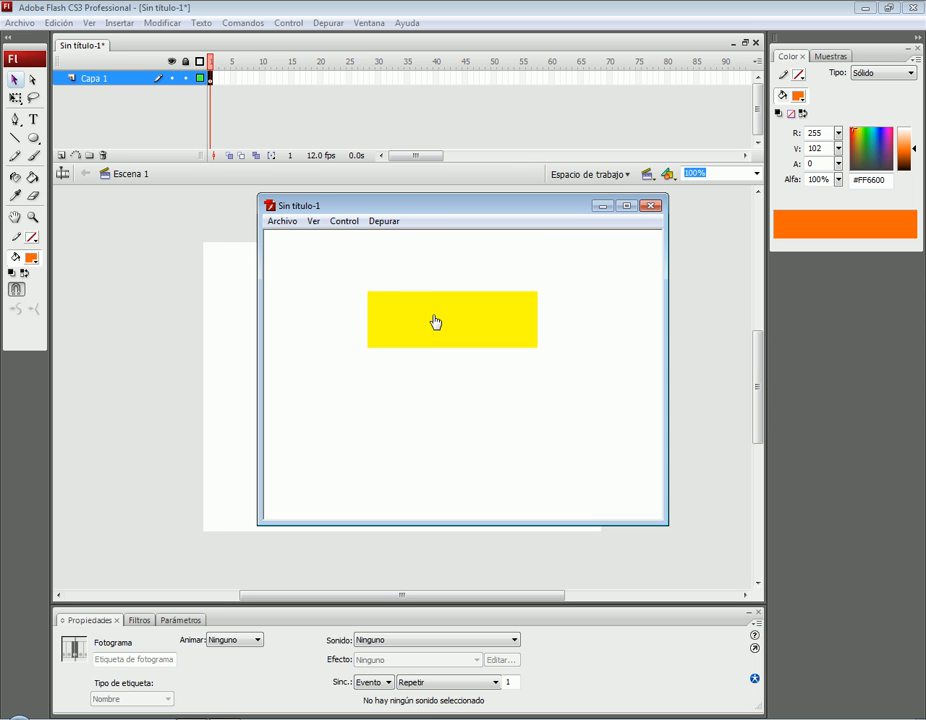
{"action": "left_click", "coordinate": [462, 323]}
{"action": "left_click", "coordinate": [650, 208]}
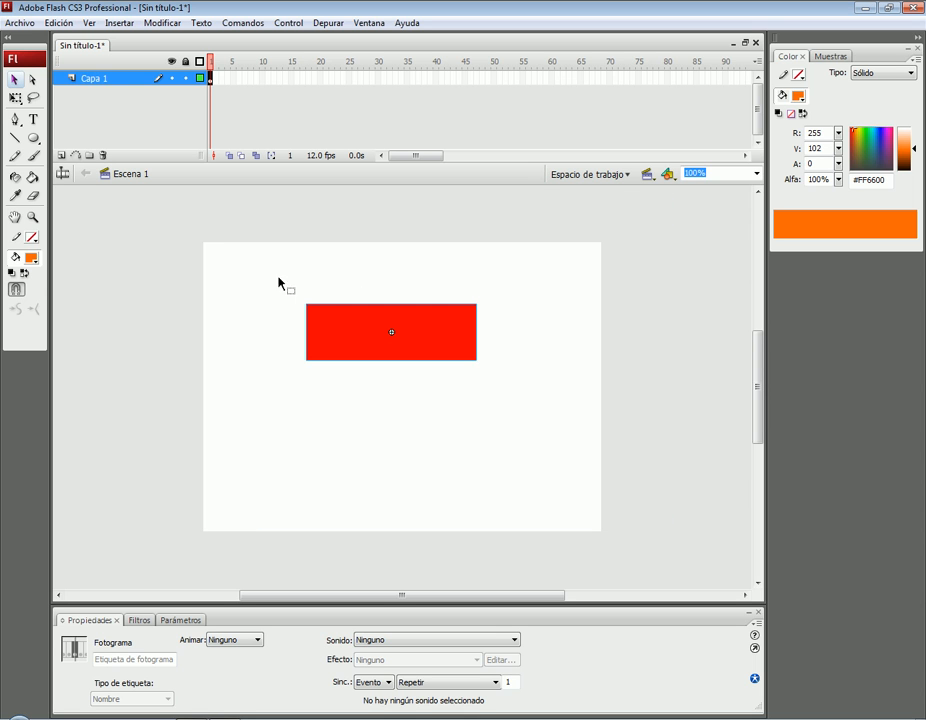
- Reopen the Mi boton symbol, review its Sobre and Presionado frames, and go back to the Reposo frame
{"action": "double_click", "coordinate": [350, 335]}
{"action": "left_click", "coordinate": [278, 79]}
{"action": "left_click", "coordinate": [320, 79]}
{"action": "left_click", "coordinate": [217, 79]}
{"action": "double_click", "coordinate": [400, 364]}
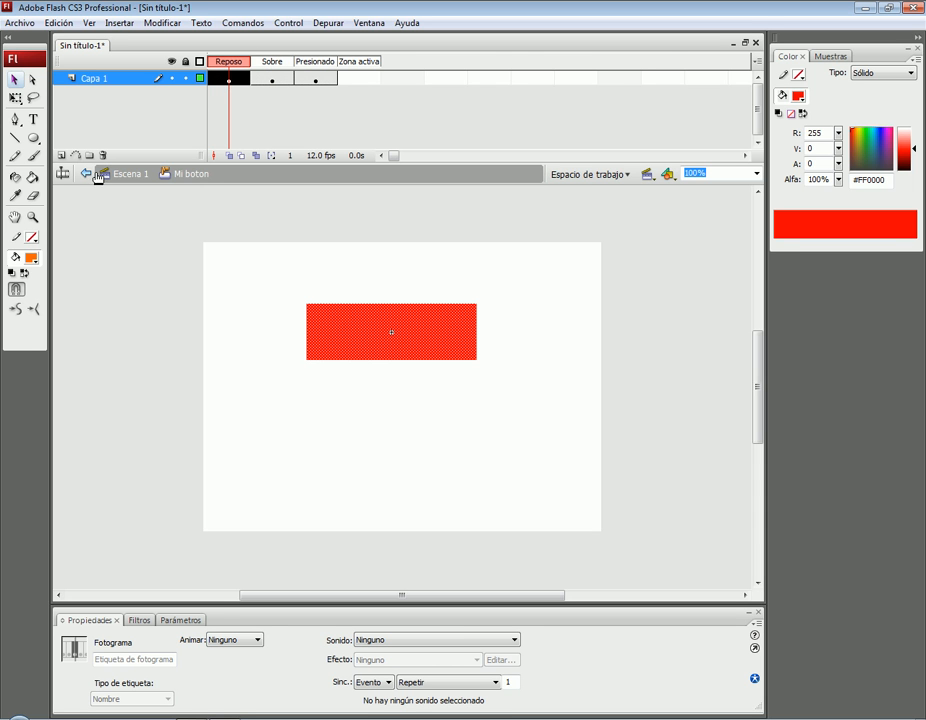
- Add a new layer above Capa 1 in the Mi boton symbol and write the static text "accion" above the rectangle
{"action": "double_click", "coordinate": [378, 336]}
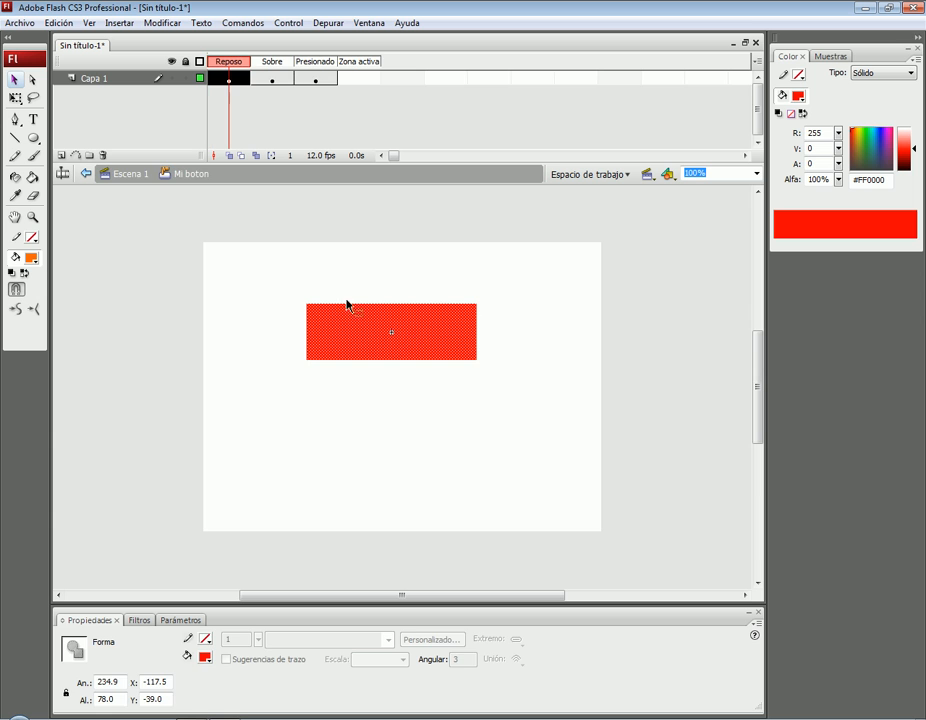
{"action": "left_click", "coordinate": [61, 155]}
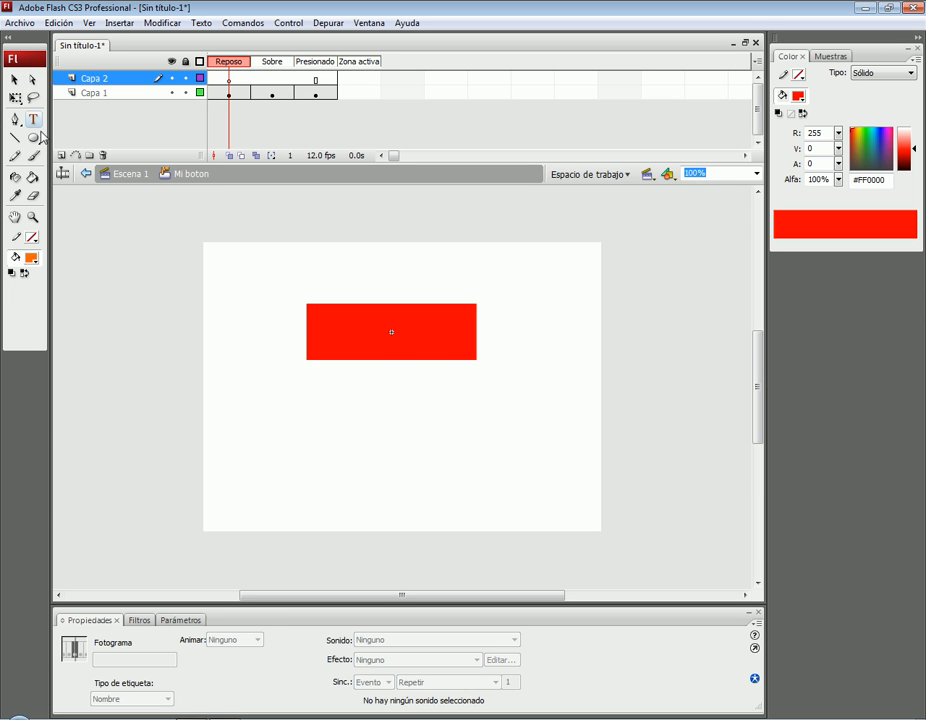
{"action": "left_click", "coordinate": [33, 119]}
{"action": "left_click", "coordinate": [350, 272]}
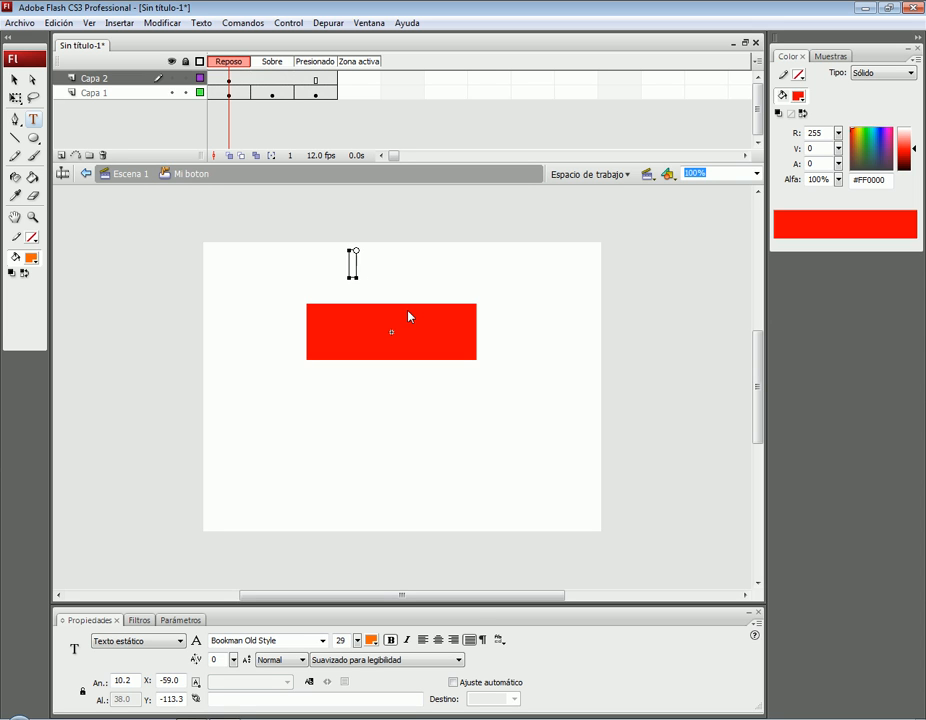
{"action": "type", "text": "accion"}
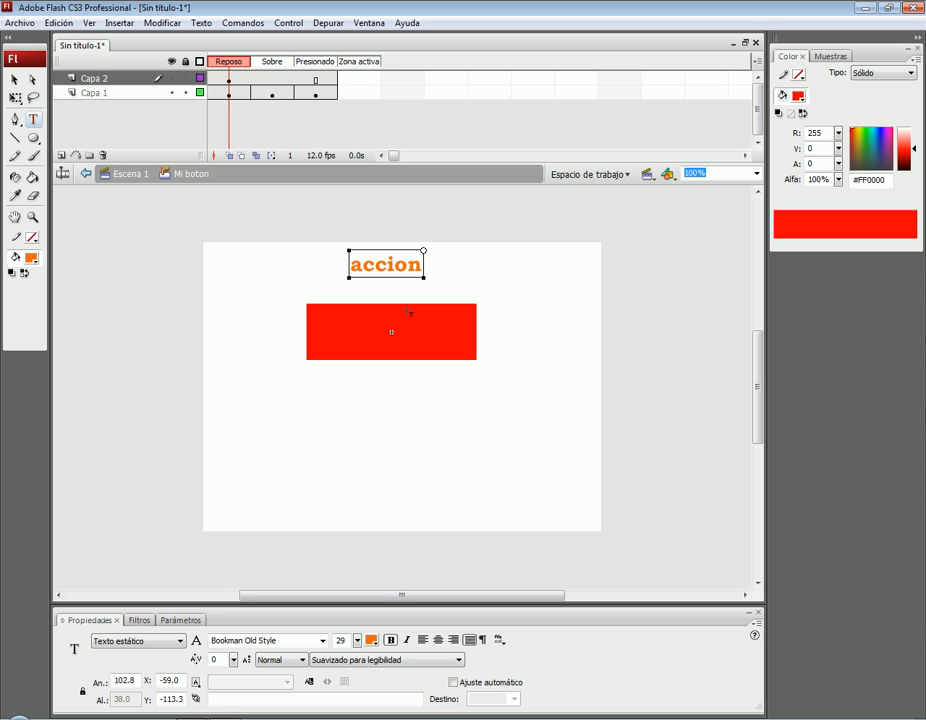
- Change the colour of the "accion" text to white (#FFFFFF)
{"action": "left_click", "coordinate": [16, 81]}
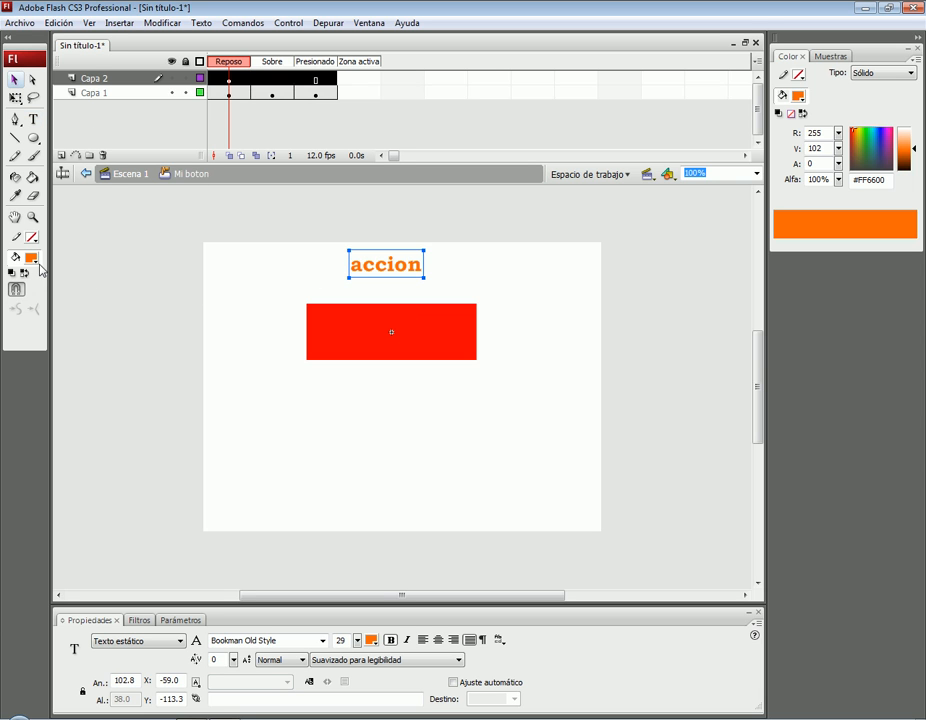
{"action": "left_click", "coordinate": [31, 258]}
{"action": "left_click", "coordinate": [25, 340]}
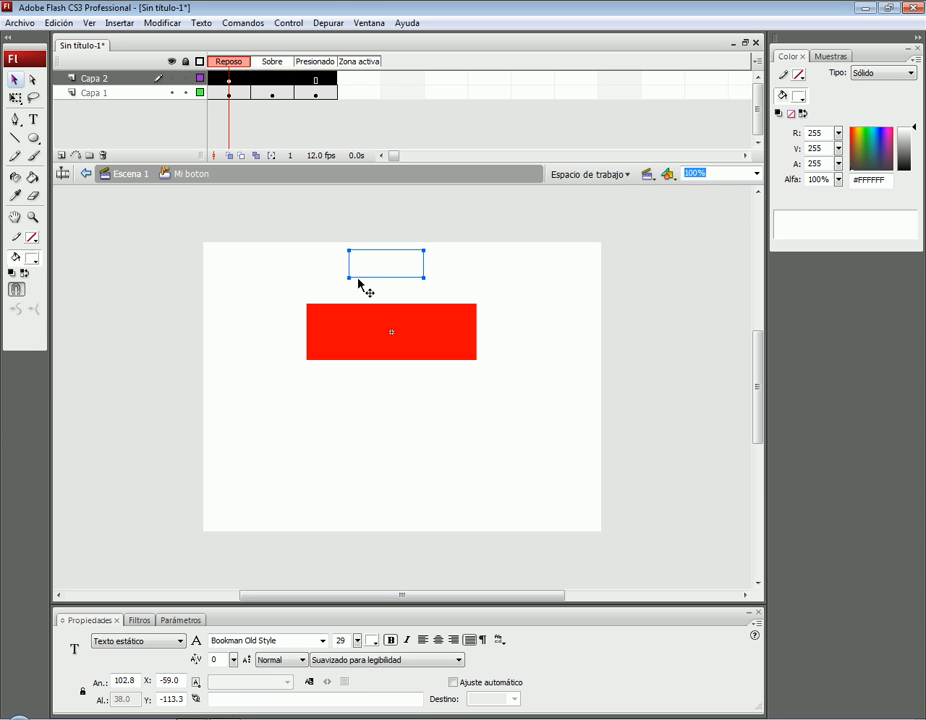
- Move the "accion" text onto the red rectangle, nudge it to the centre, and deselect it
{"action": "left_click_drag", "start_coordinate": [375, 267], "coordinate": [376, 335]}
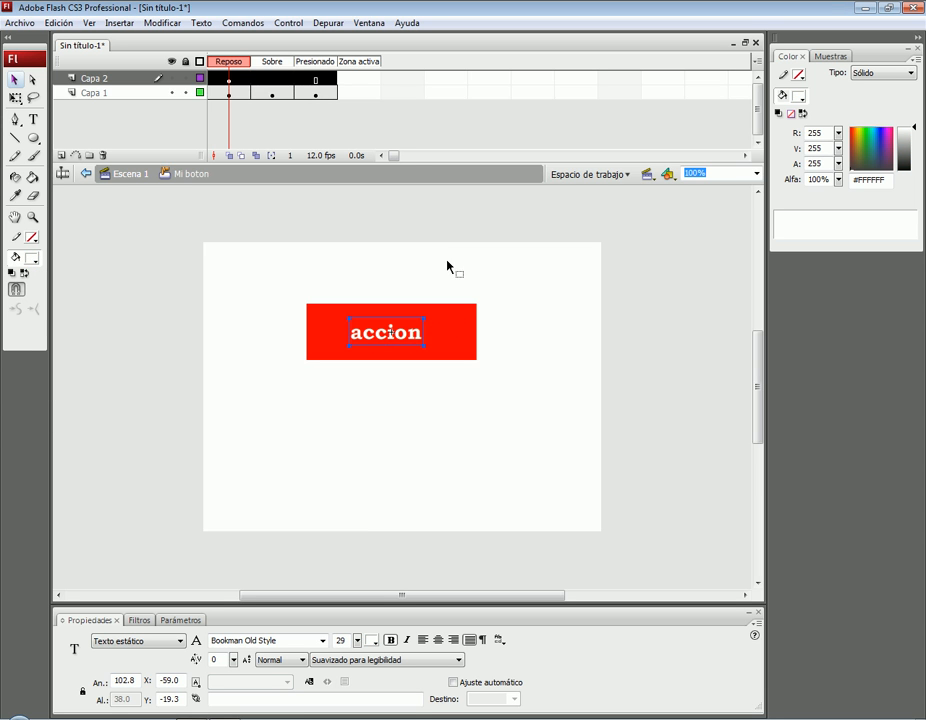
{"action": "key", "text": "Right"}
{"action": "key", "text": "Right"}
{"action": "key", "text": "Right"}
{"action": "key", "text": "Right"}
{"action": "key", "text": "Right"}
{"action": "left_click", "coordinate": [403, 257]}
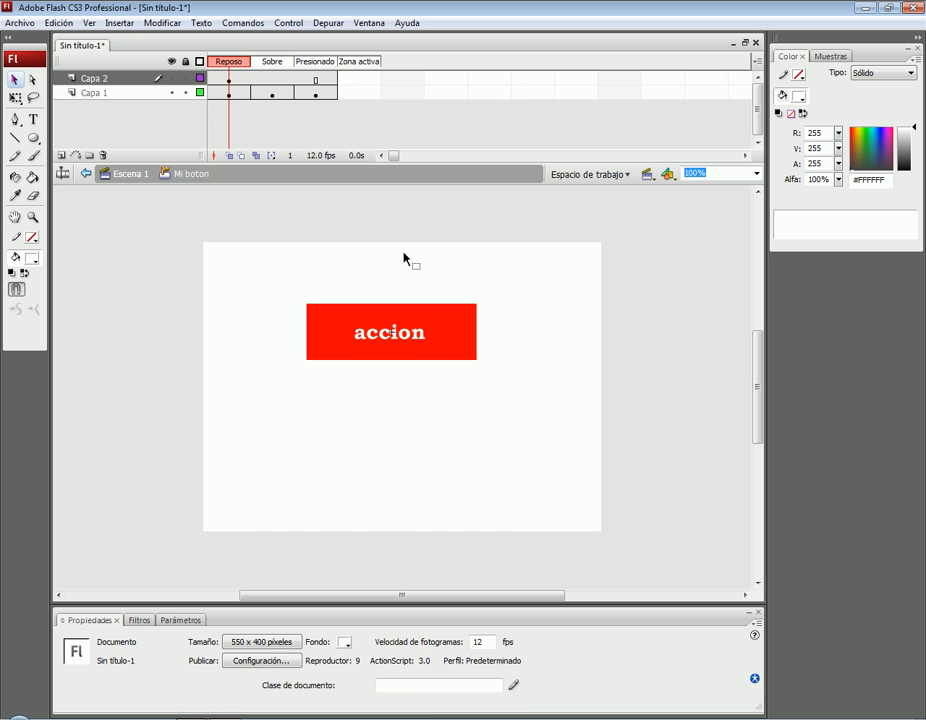
- Test the movie, try the labelled button's pressed state, and close the preview
{"action": "key", "text": "ctrl+Return"}
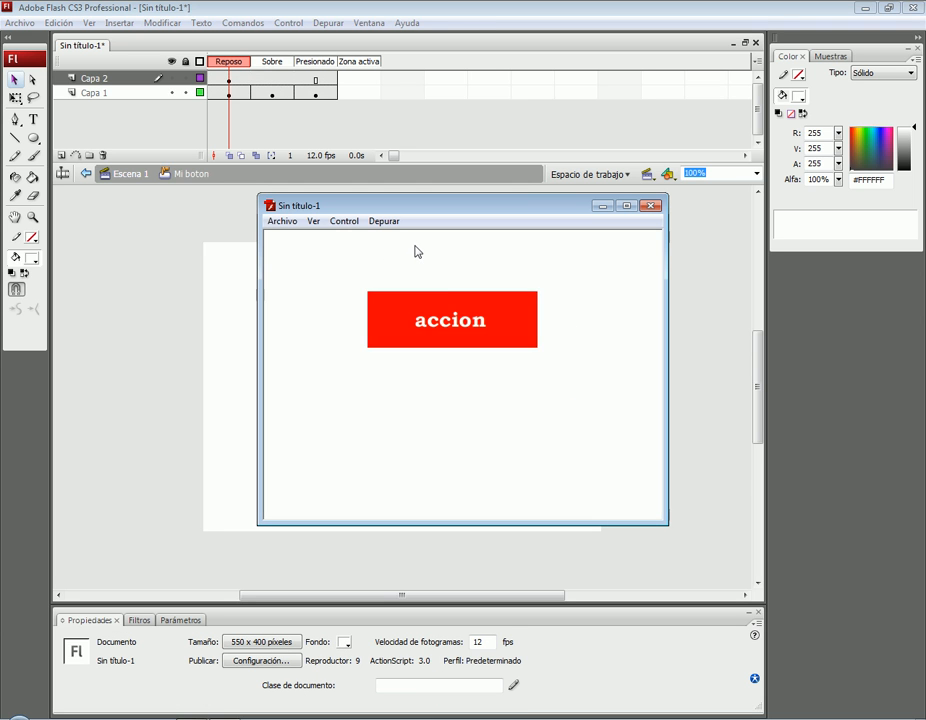
{"action": "left_click", "coordinate": [457, 330]}
{"action": "left_click", "coordinate": [437, 333]}
{"action": "key", "text": "ctrl+w"}
- Examine how the "accion" text on Capa 2 looks in the Reposo, Presionado and Sobre frames
{"action": "left_click", "coordinate": [93, 78]}
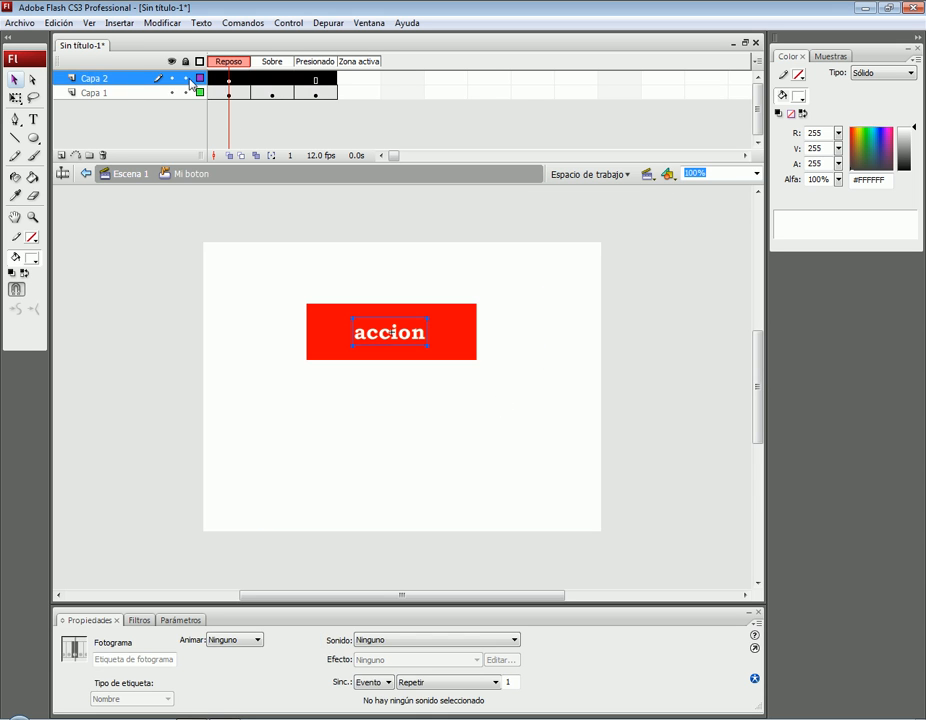
{"action": "left_click", "coordinate": [228, 79]}
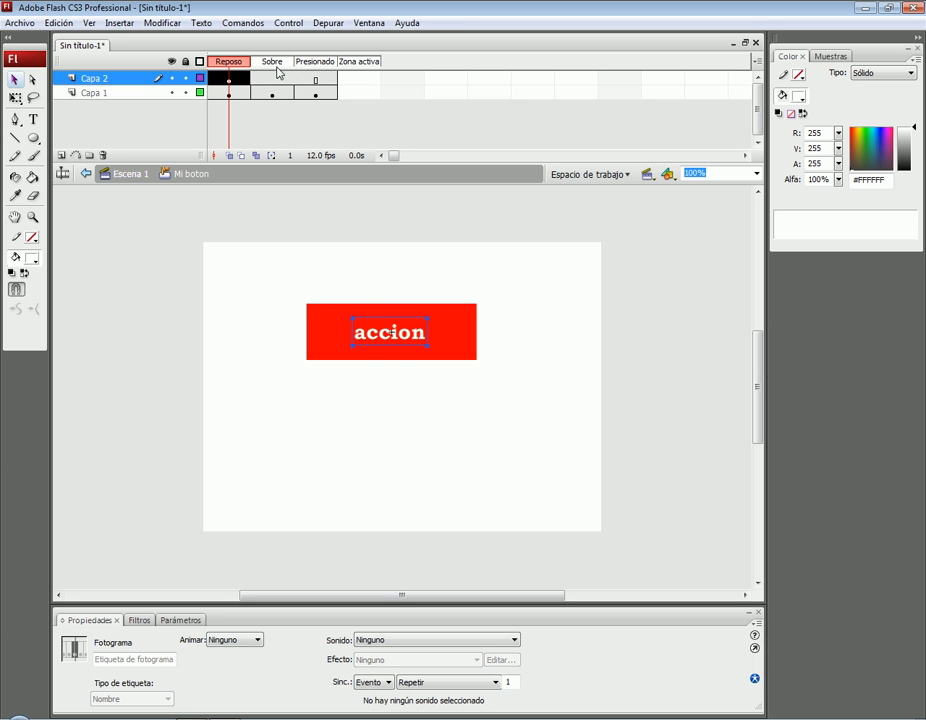
{"action": "left_click", "coordinate": [316, 80]}
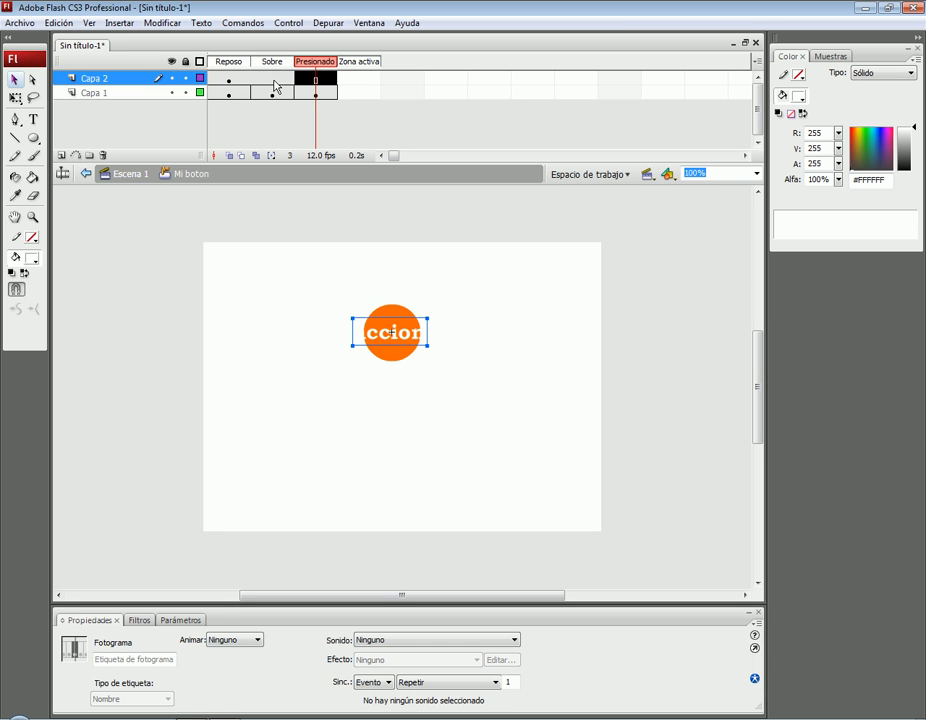
{"action": "left_click", "coordinate": [268, 80]}
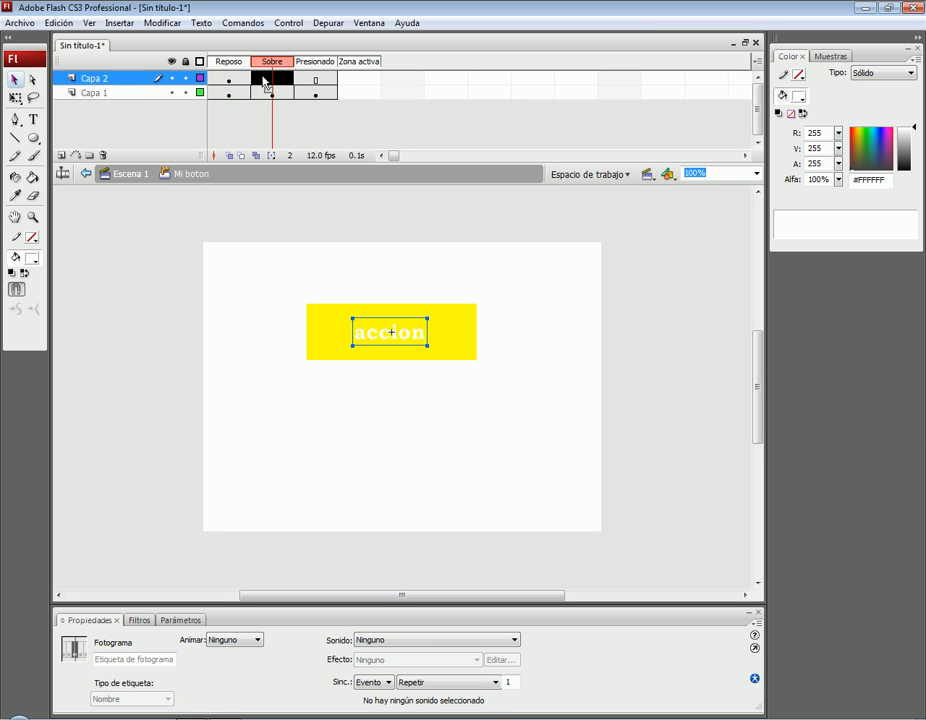
- Insert a keyframe in the Presionado frame of Capa 2
{"action": "left_click", "coordinate": [315, 79]}
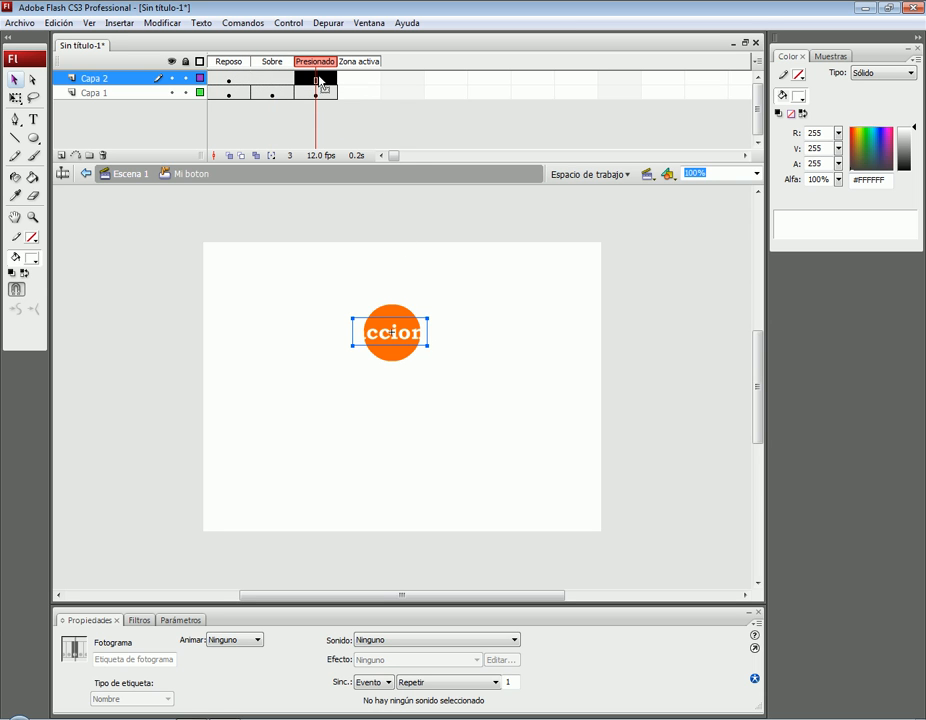
{"action": "right_click", "coordinate": [320, 81]}
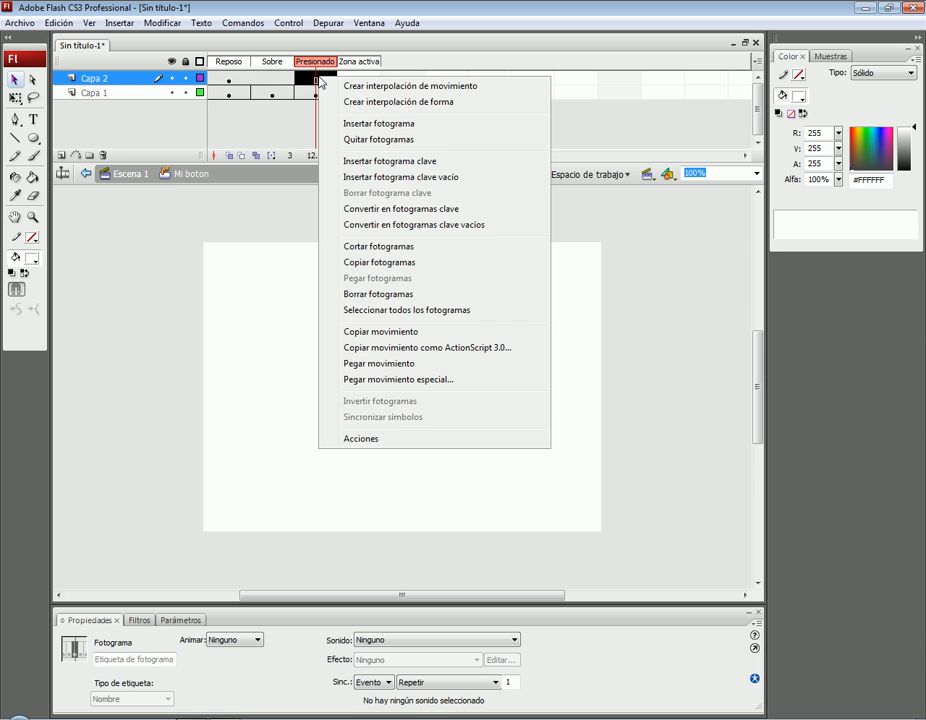
{"action": "left_click", "coordinate": [390, 164]}
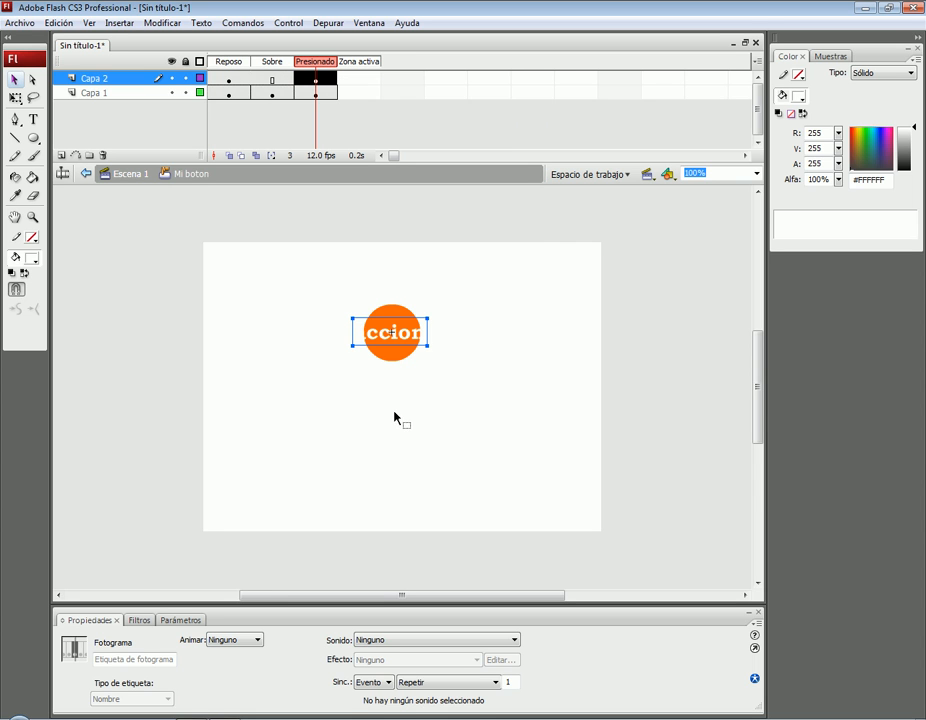
- Set the Presionado frame's "accion" text to font size 20 and centre it on the orange circle
{"action": "left_click", "coordinate": [391, 334]}
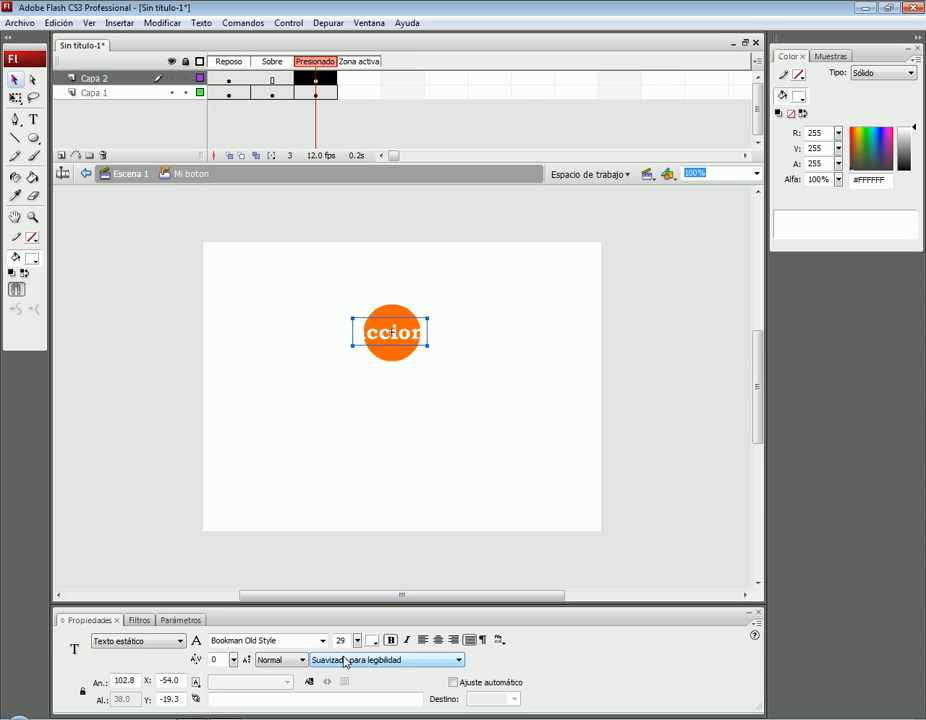
{"action": "left_click_drag", "start_coordinate": [357, 643], "coordinate": [358, 651]}
{"action": "left_click_drag", "start_coordinate": [392, 343], "coordinate": [404, 344]}
{"action": "key", "text": "Down"}
{"action": "key", "text": "Down"}
{"action": "key", "text": "Down"}
{"action": "key", "text": "Down"}
{"action": "key", "text": "Down"}
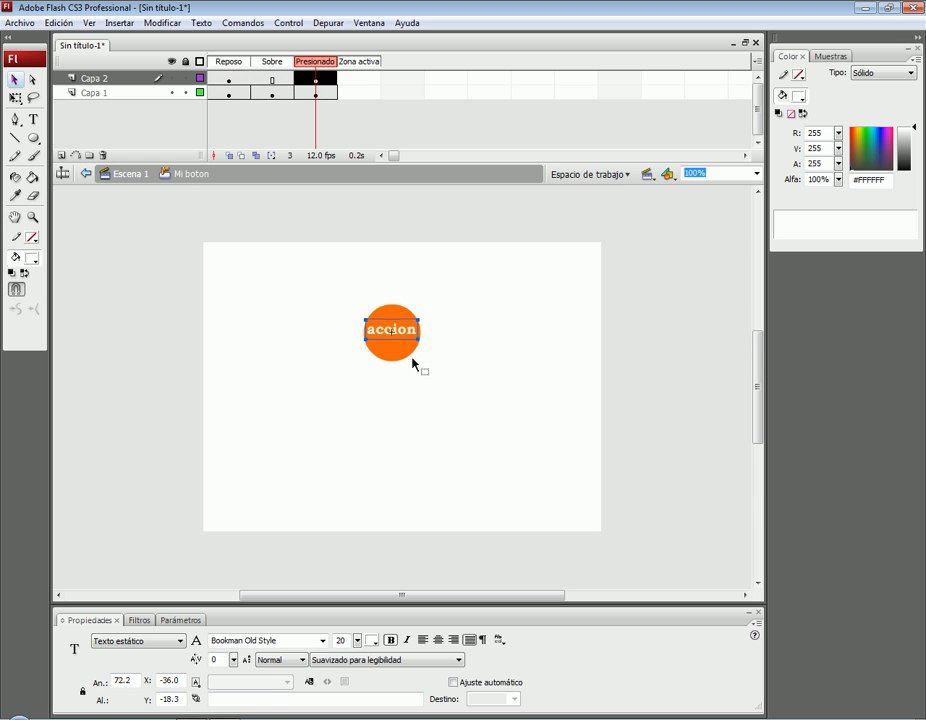
{"action": "key", "text": "Left"}
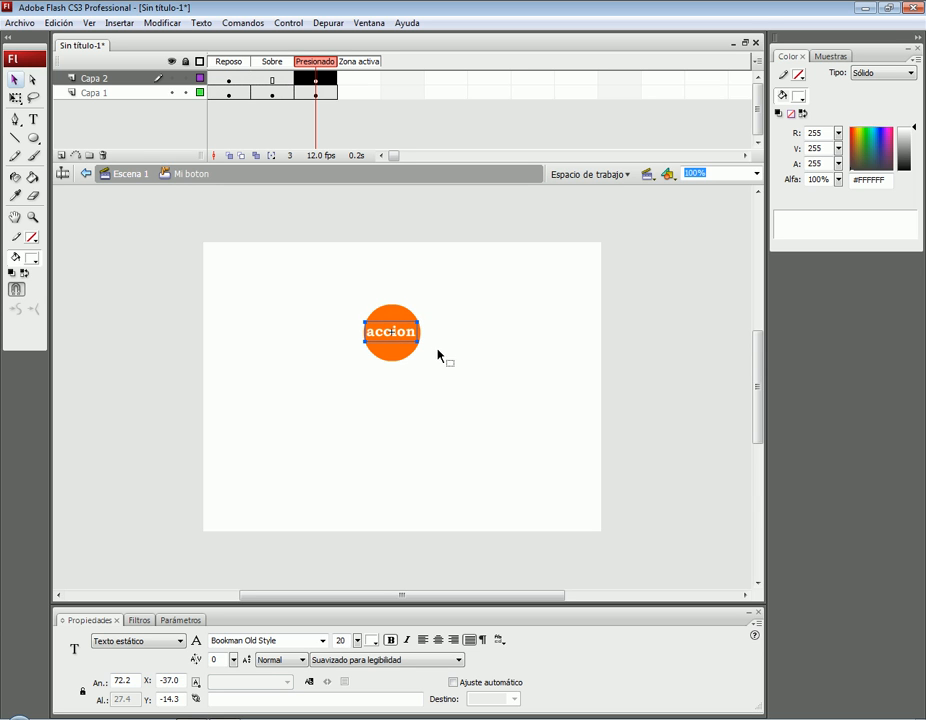
- Compare the "accion" text on Capa 2 across the Reposo, Sobre and Presionado frames
{"action": "left_click", "coordinate": [316, 78]}
{"action": "left_click", "coordinate": [229, 78]}
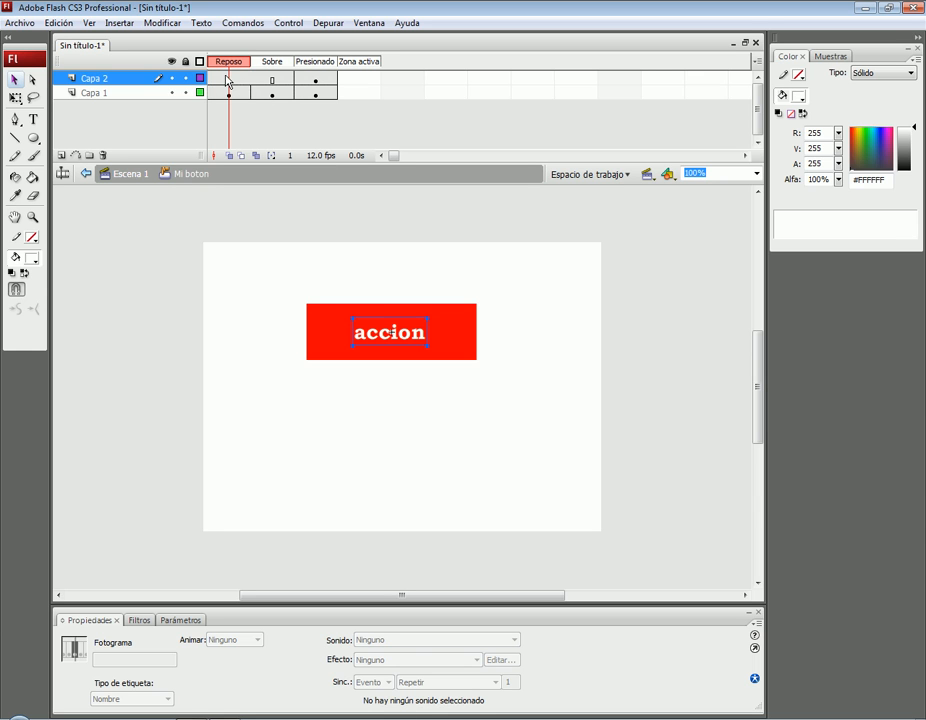
{"action": "left_click", "coordinate": [227, 80]}
{"action": "left_click", "coordinate": [274, 80]}
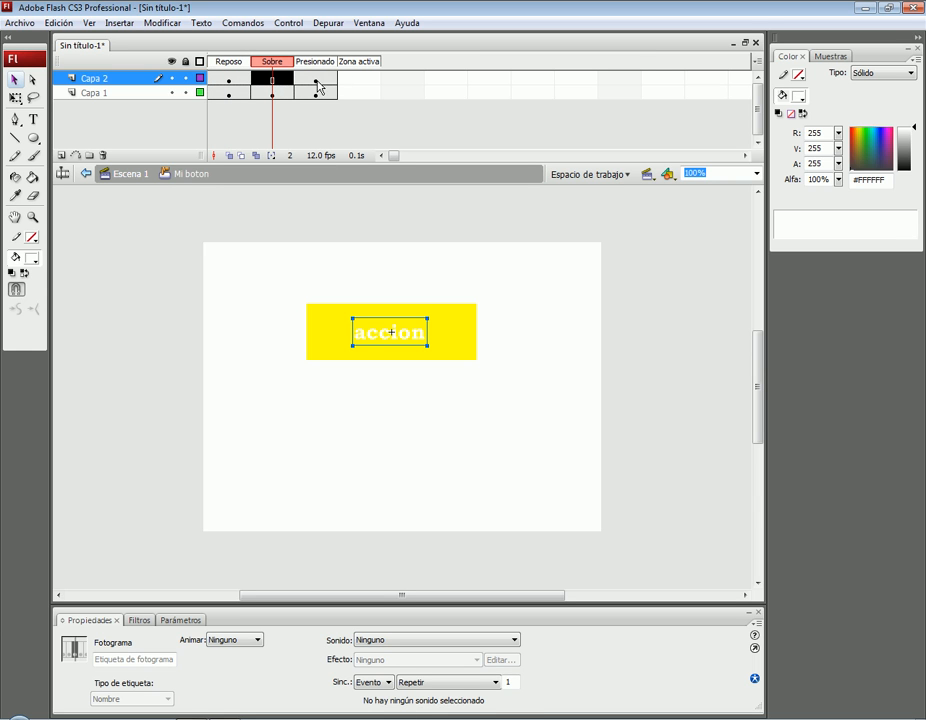
{"action": "left_click", "coordinate": [317, 87]}
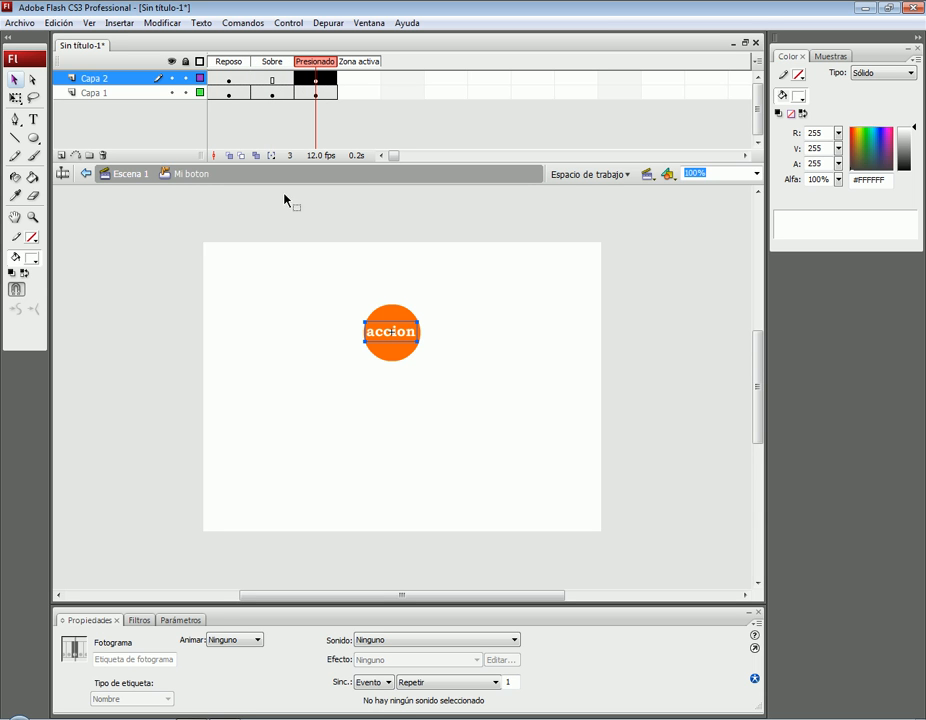
- Return to Escena 1, test the movie with the button's hover and pressed states, and close the preview
{"action": "left_click", "coordinate": [86, 174]}
{"action": "left_click", "coordinate": [250, 248]}
{"action": "key", "text": "ctrl+Return"}
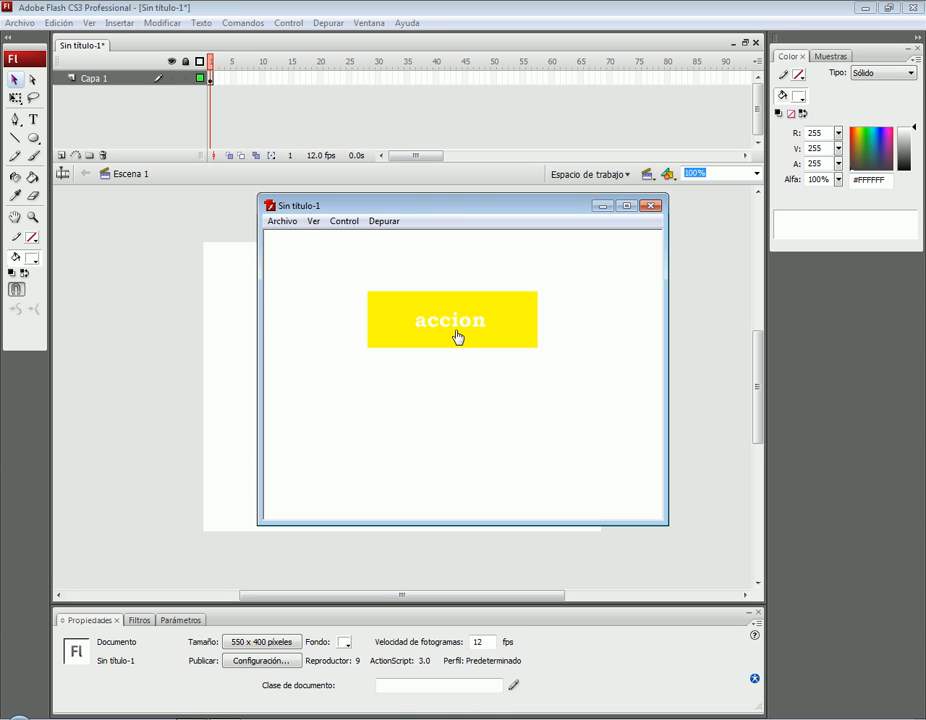
{"action": "left_click", "coordinate": [459, 330]}
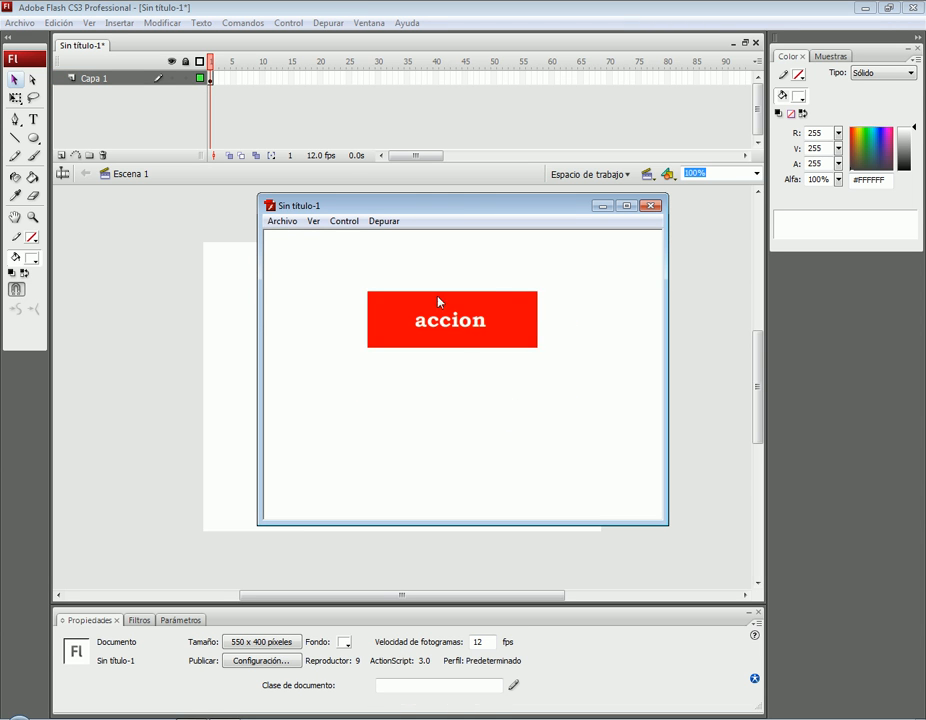
{"action": "left_click", "coordinate": [650, 207]}
- Give the button instance on the stage the instance name "boton1"
{"action": "left_click", "coordinate": [396, 330]}
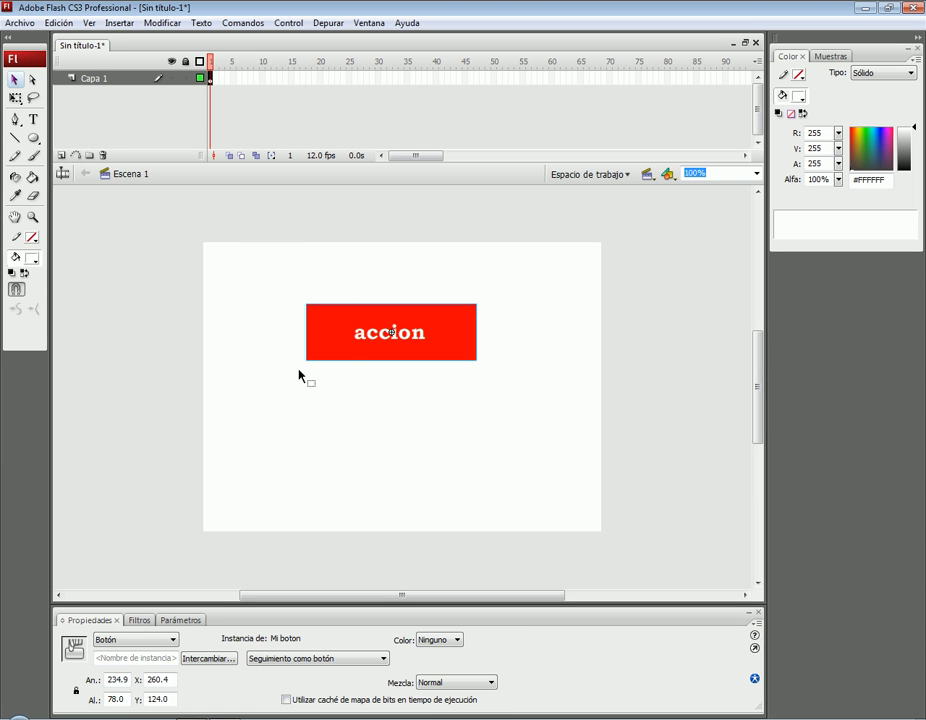
{"action": "left_click", "coordinate": [115, 657]}
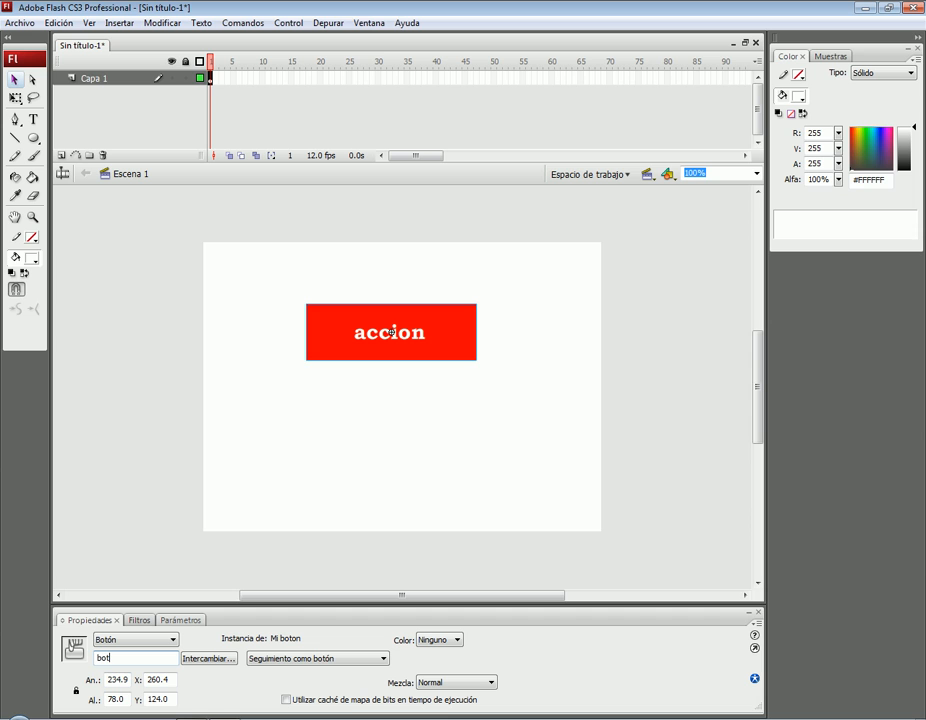
{"action": "double_click", "coordinate": [116, 657]}
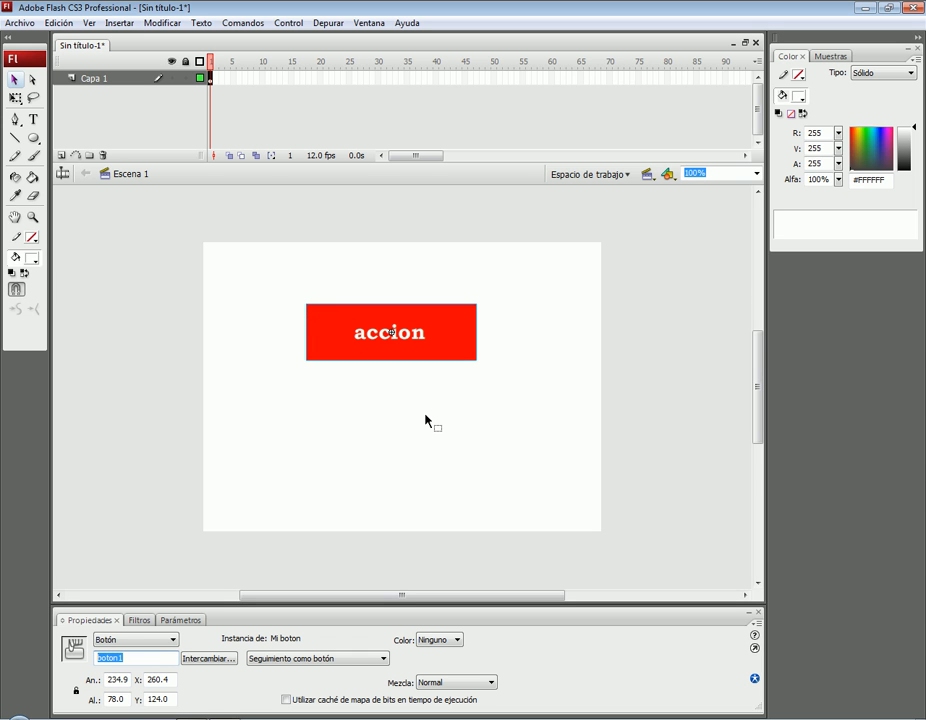
- Open the Mi boton symbol for editing and review its Capa 1 state frames and the Reposo text on Capa 2
{"action": "double_click", "coordinate": [423, 349]}
{"action": "left_click", "coordinate": [236, 94]}
{"action": "left_click", "coordinate": [271, 95]}
{"action": "left_click", "coordinate": [316, 95]}
{"action": "left_click", "coordinate": [274, 96]}
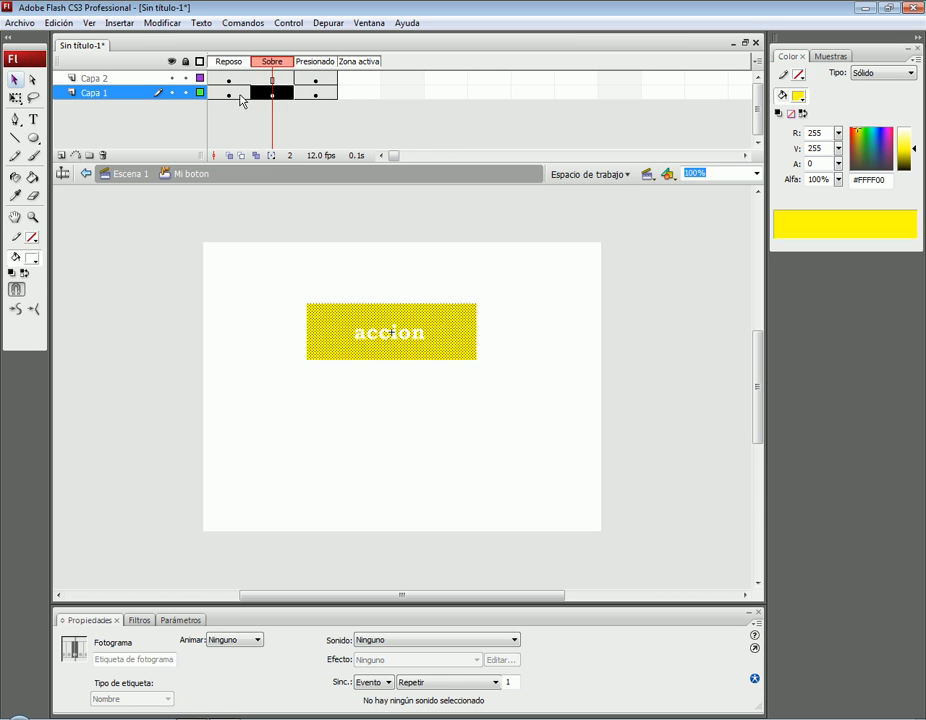
{"action": "left_click", "coordinate": [242, 97]}
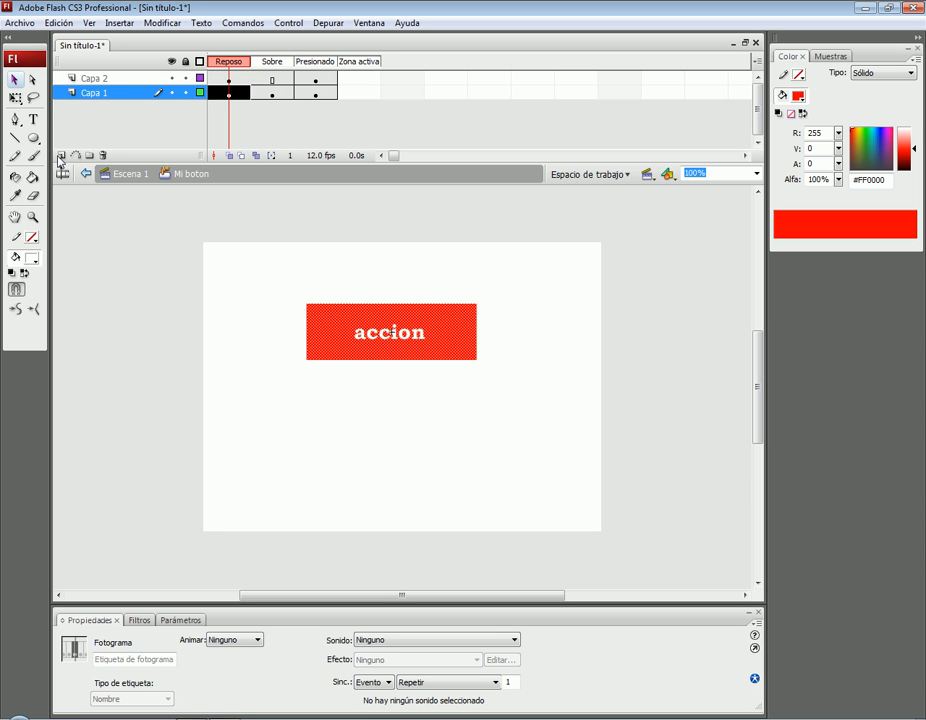
{"action": "left_click", "coordinate": [97, 80]}
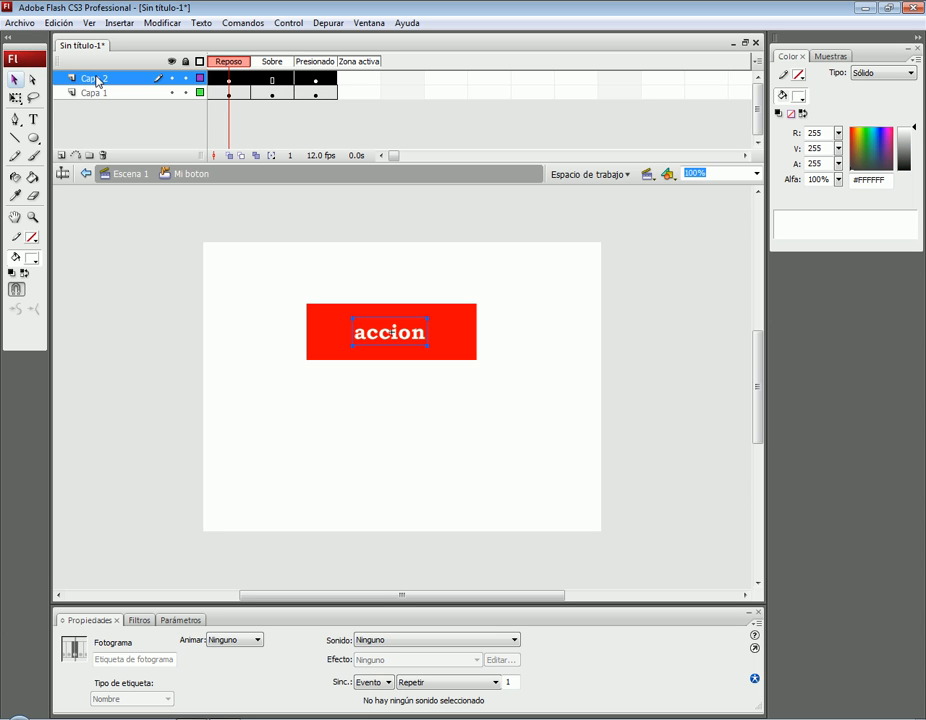
{"action": "left_click", "coordinate": [234, 79]}
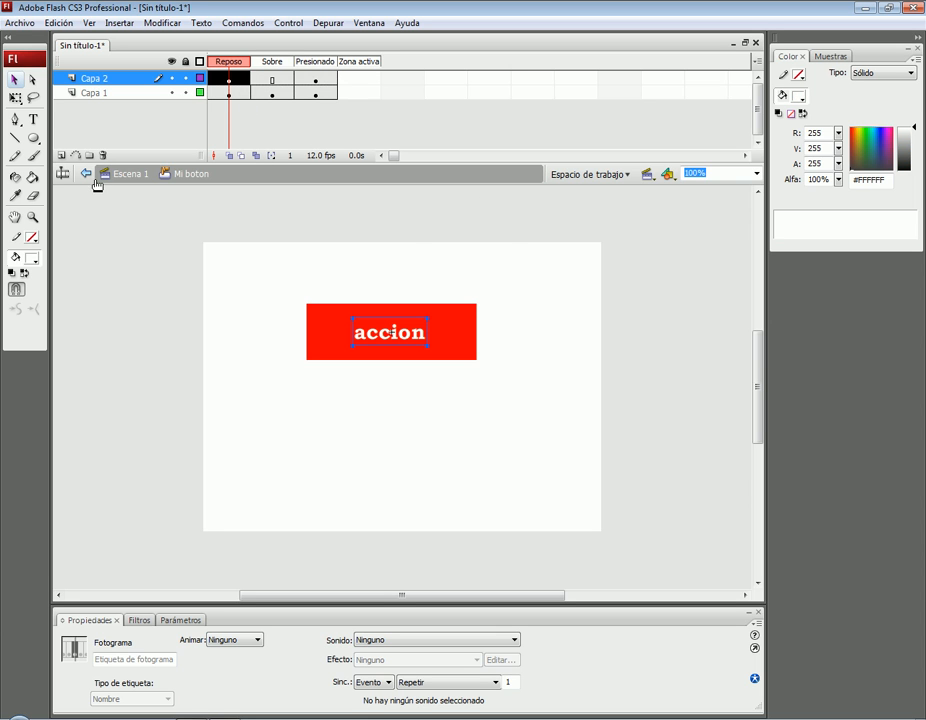
{"action": "left_click", "coordinate": [232, 93]}
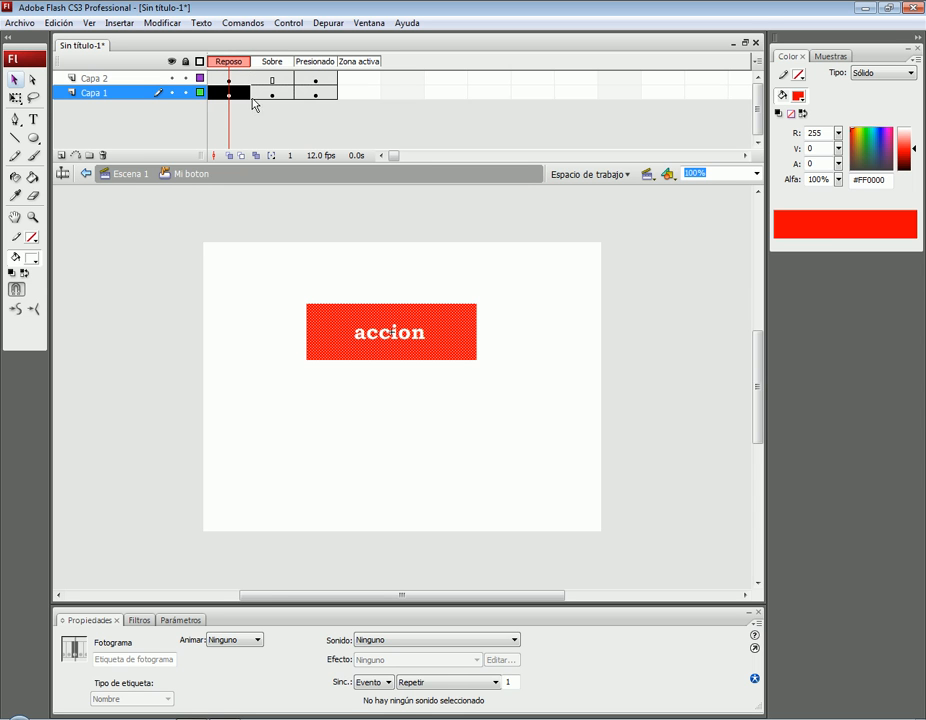